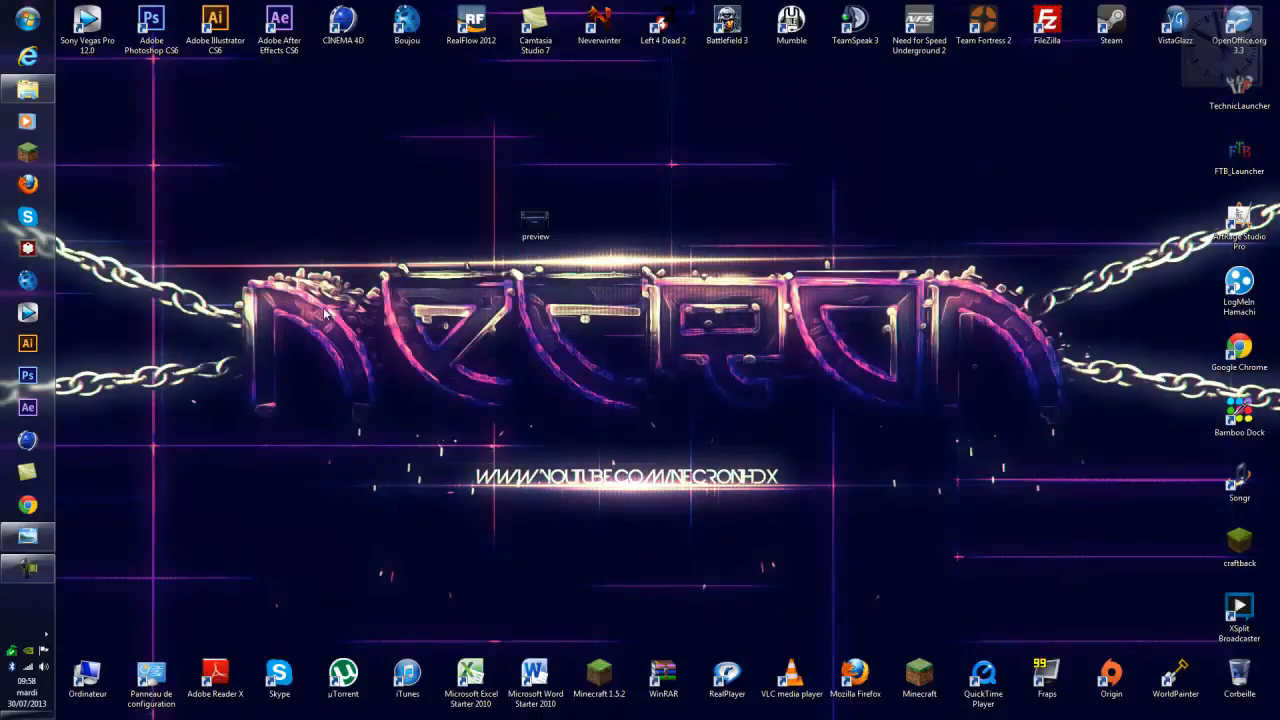
- Play the preview video from the desktop to see the audio spectrum result, and close the player
{"action": "left_click_drag", "start_coordinate": [535, 240], "coordinate": [600, 227]}
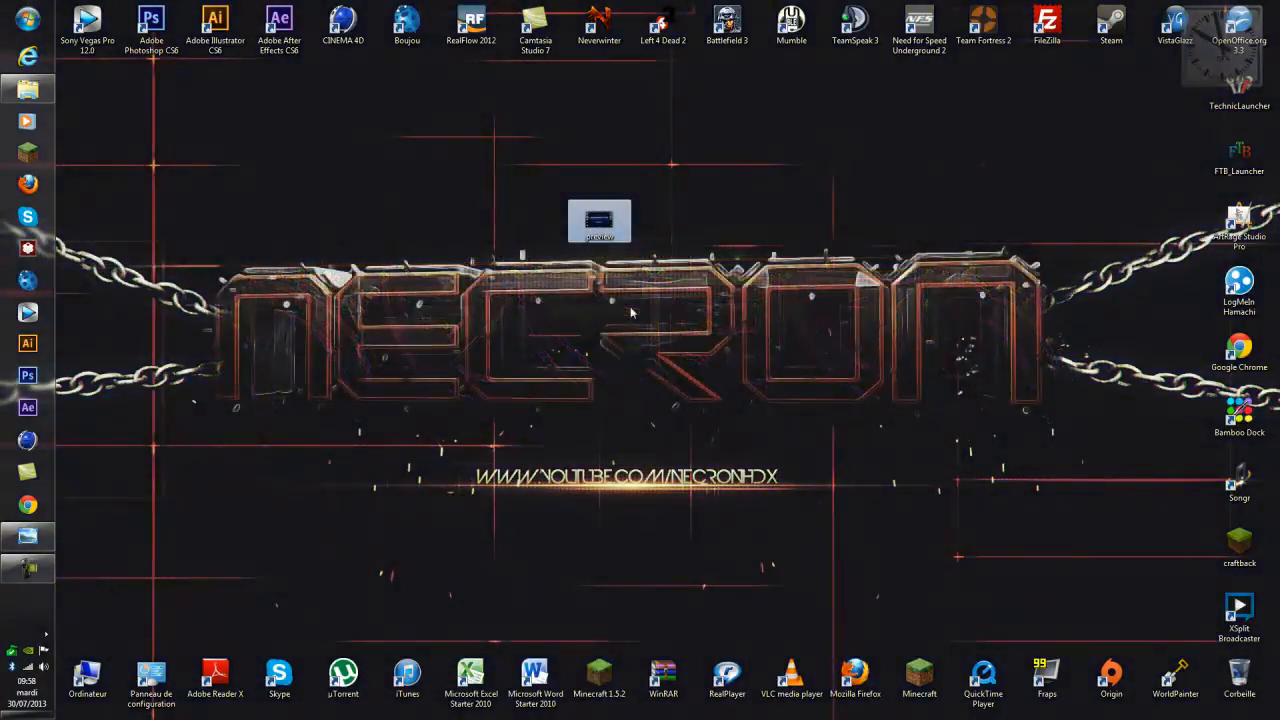
{"action": "double_click", "coordinate": [588, 236]}
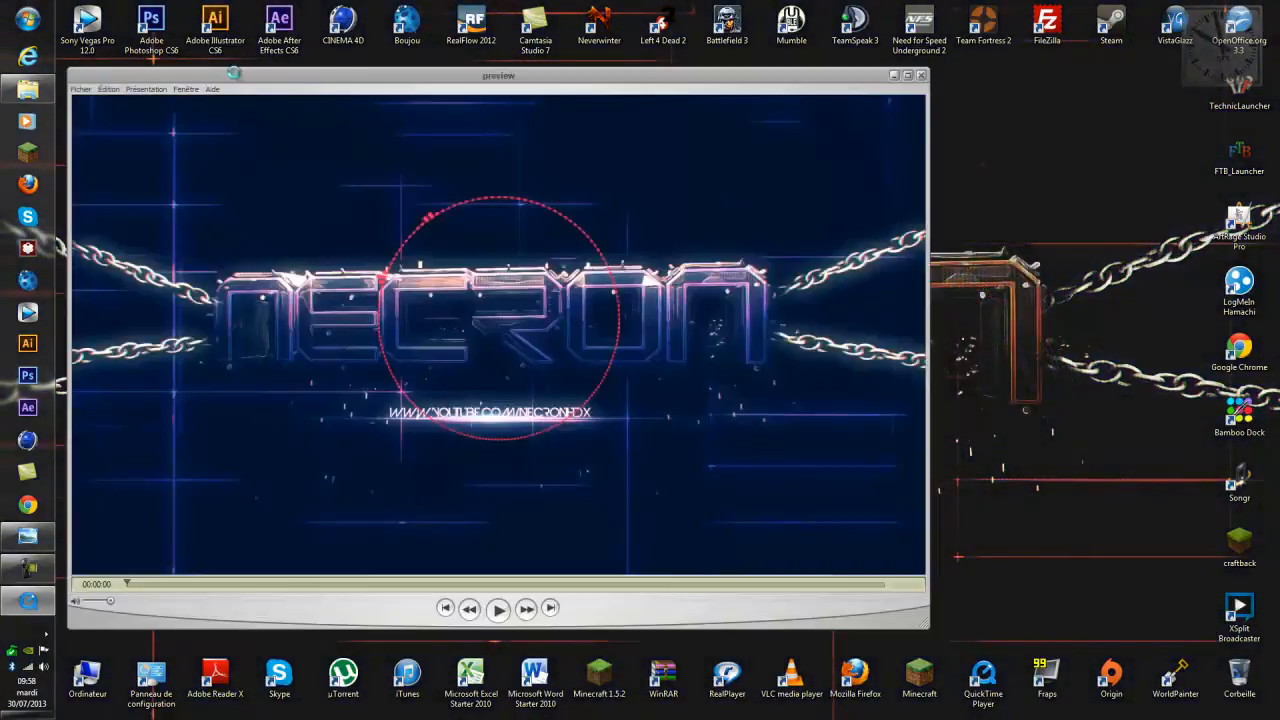
{"action": "left_click_drag", "start_coordinate": [243, 55], "coordinate": [339, 63]}
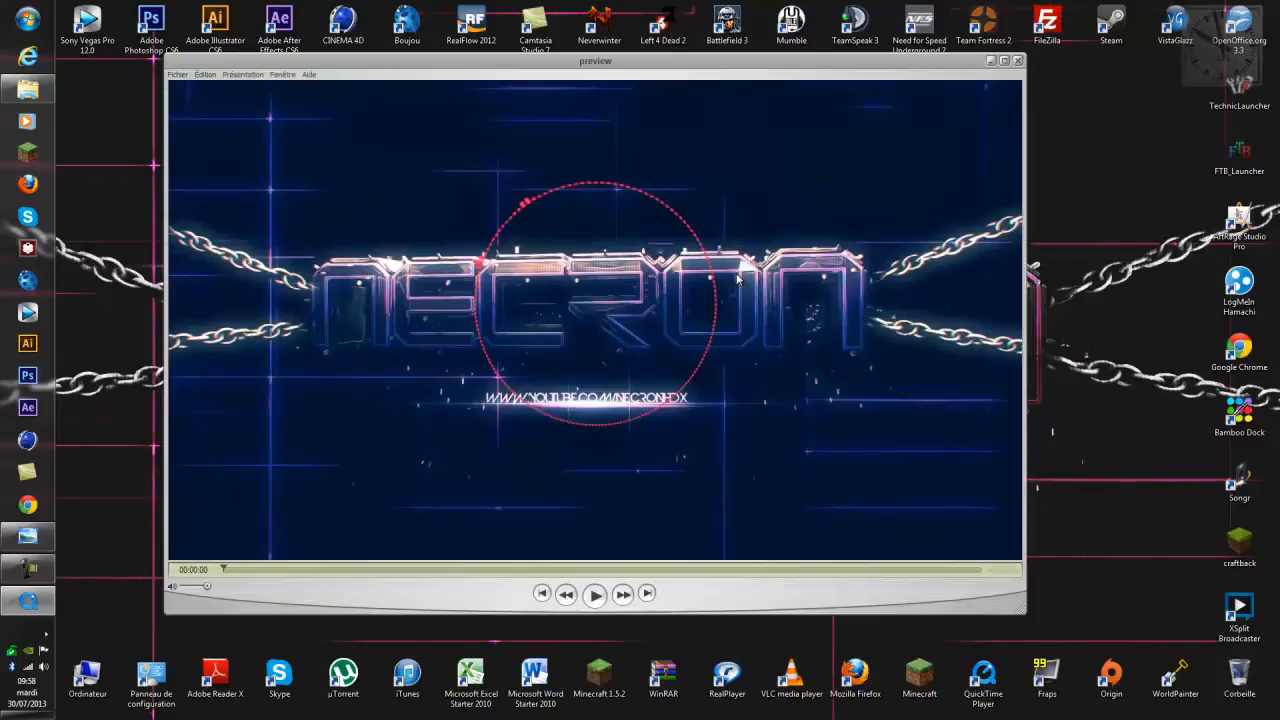
{"action": "left_click", "coordinate": [596, 596]}
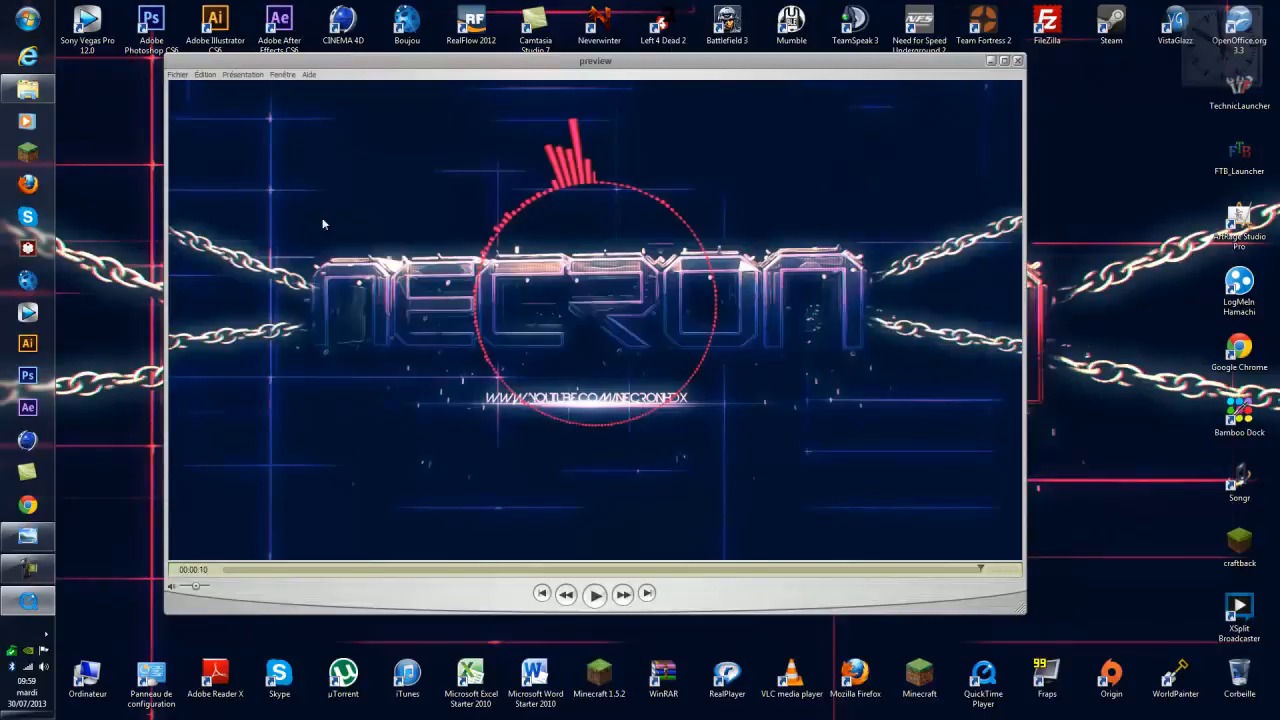
{"action": "left_click", "coordinate": [1017, 62]}
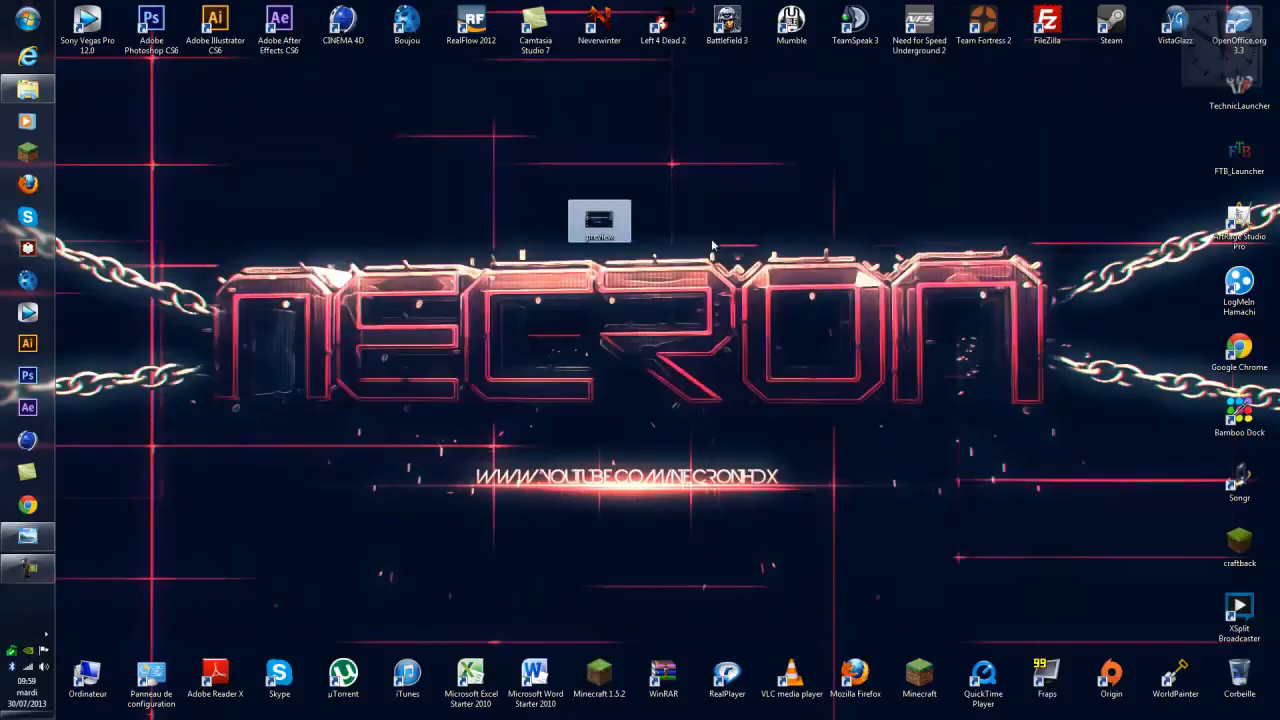
{"action": "left_click_drag", "start_coordinate": [1071, 231], "coordinate": [274, 500]}
{"action": "left_click", "coordinate": [274, 500]}
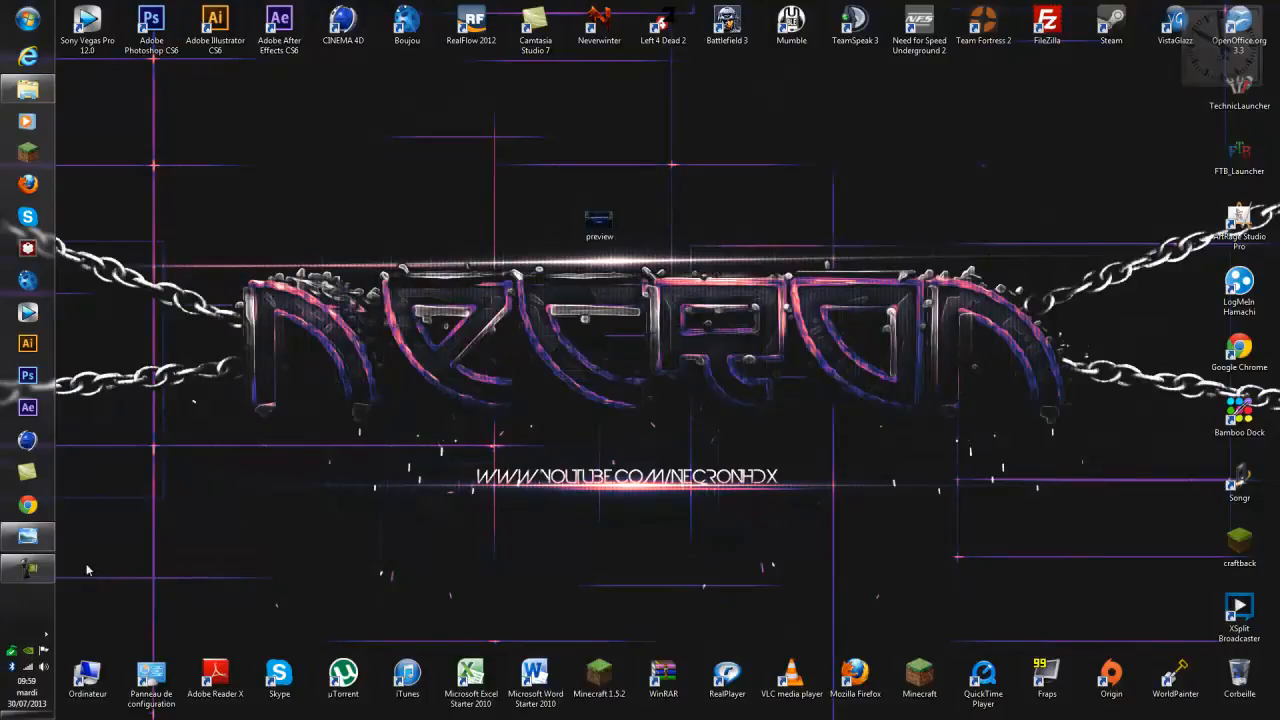
- Switch to After Effects and create a 1280 x 720 composition with the HDV/HDTV 720 29,97 preset, Intégrale resolution and a 10-second duration
{"action": "left_click", "coordinate": [27, 407]}
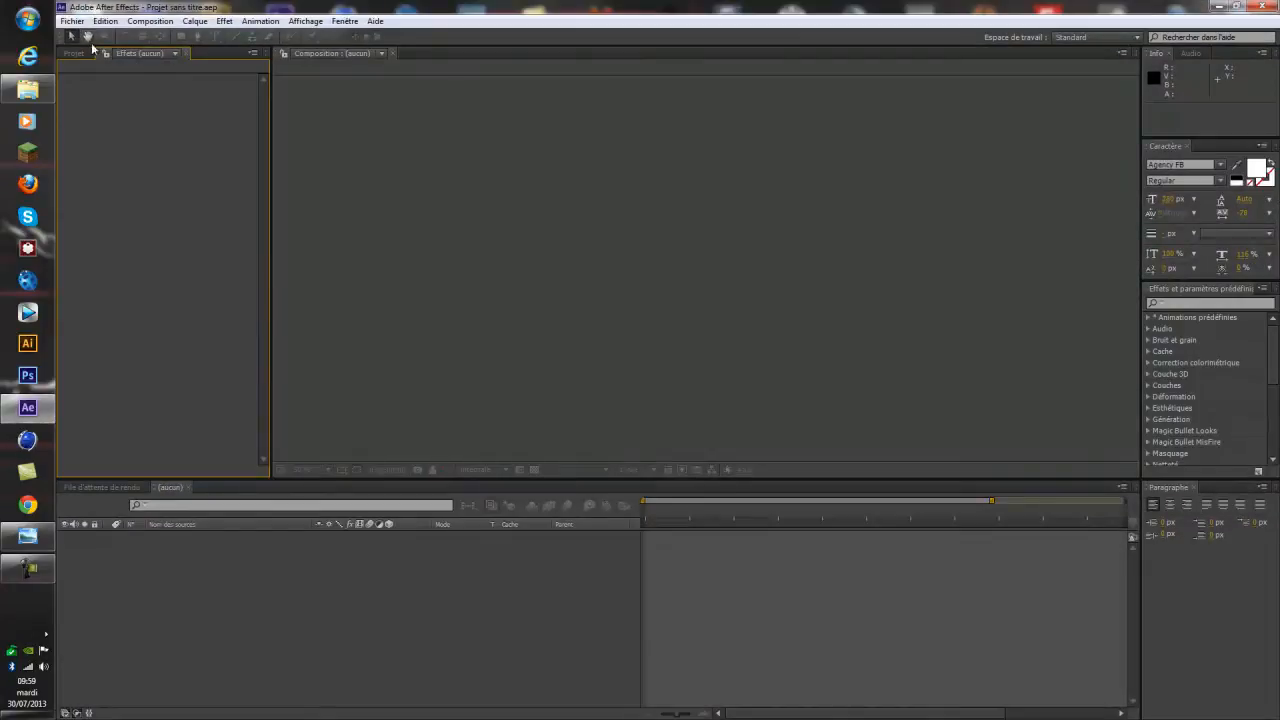
{"action": "left_click", "coordinate": [74, 53]}
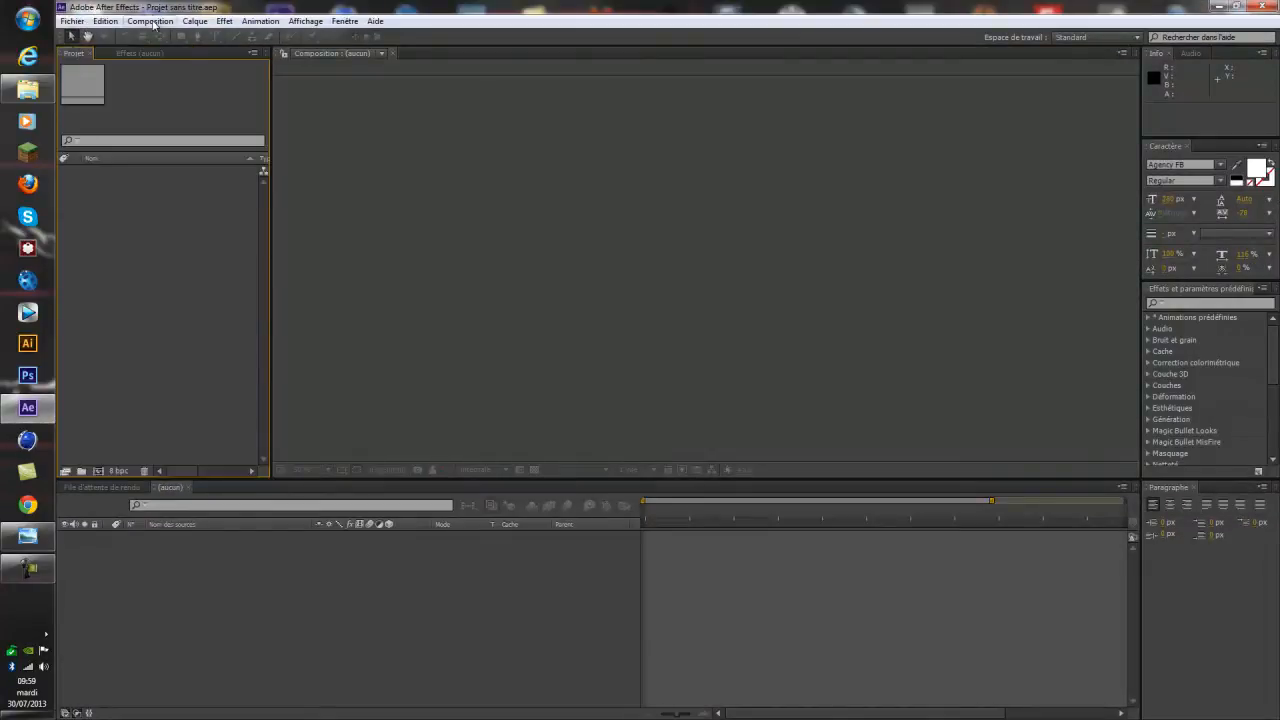
{"action": "left_click", "coordinate": [98, 471]}
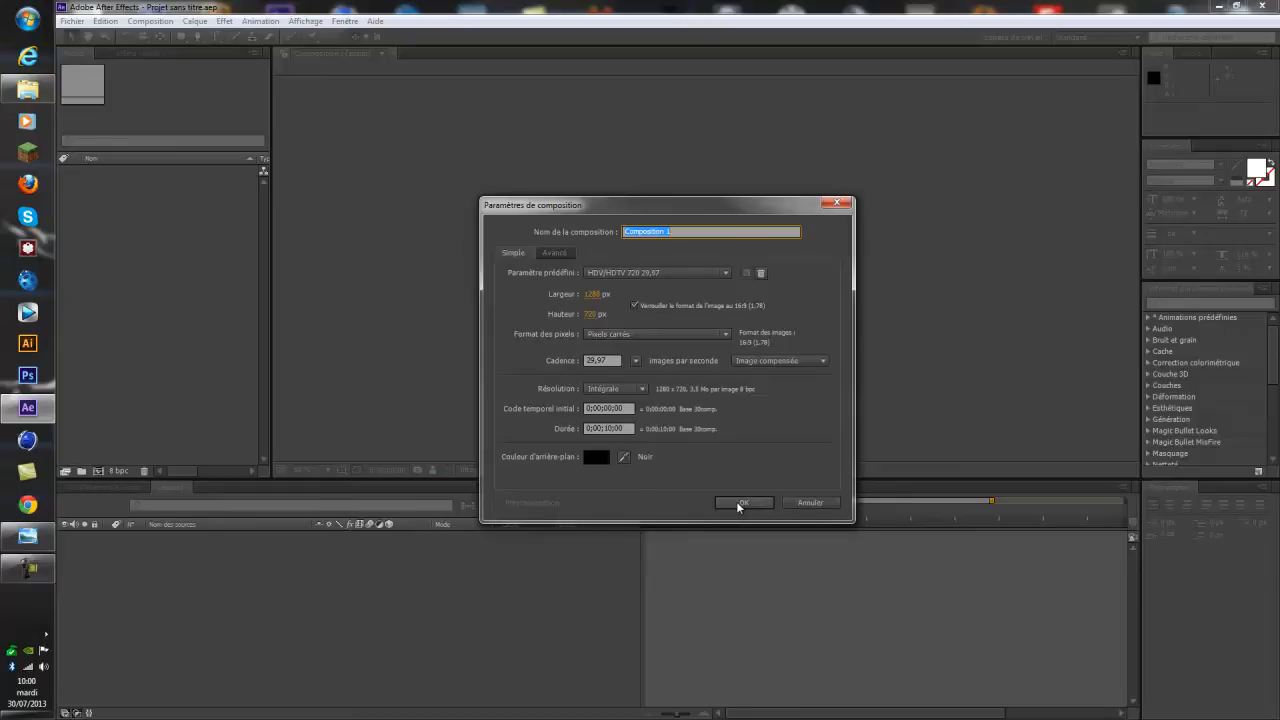
{"action": "left_click", "coordinate": [615, 388]}
{"action": "left_click", "coordinate": [630, 393]}
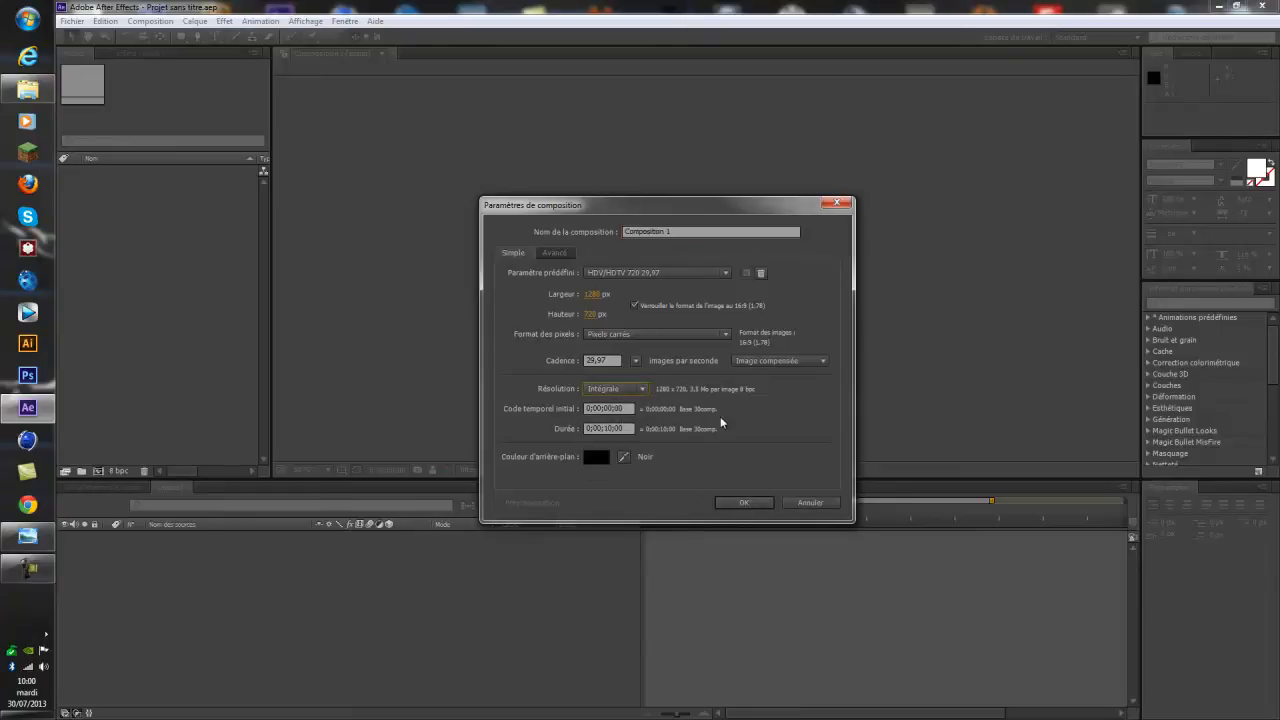
{"action": "left_click", "coordinate": [740, 502]}
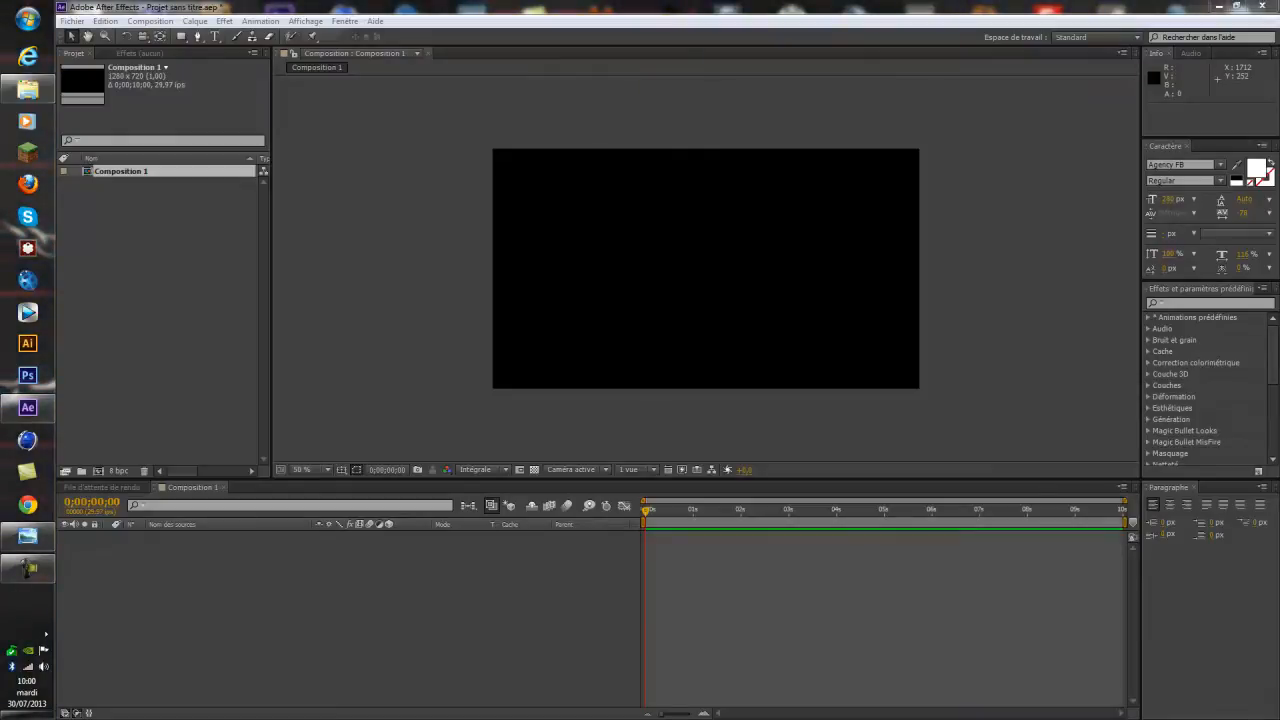
- Import Kube - Awesome Roughness - Electro.mp3 and OK !_out.jpg into the project, and add the MP3 to Composition 1's timeline
{"action": "mouse_move", "coordinate": [1279, 150]}
{"action": "left_mouse_down"}
{"action": "mouse_move", "coordinate": [857, 94]}
{"action": "mouse_move", "coordinate": [1279, 134]}
{"action": "mouse_move", "coordinate": [1279, 172]}
{"action": "left_mouse_up"}
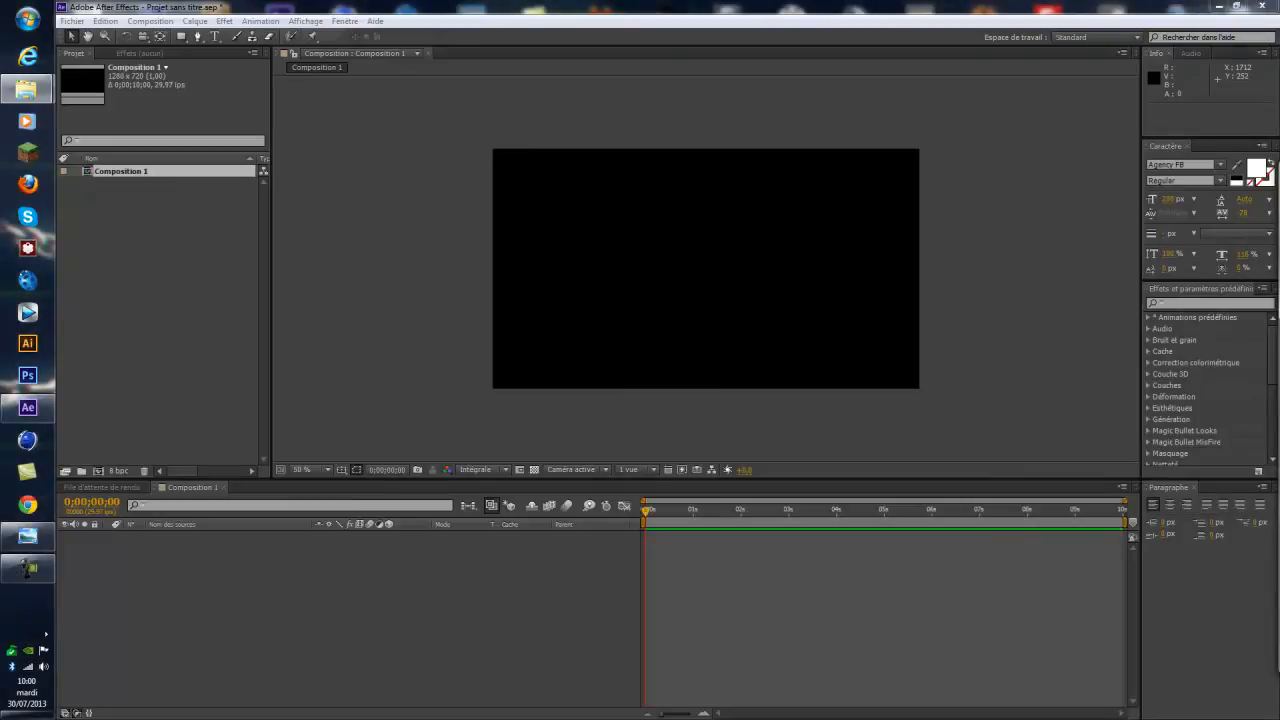
{"action": "left_click_drag", "start_coordinate": [1279, 290], "coordinate": [201, 292]}
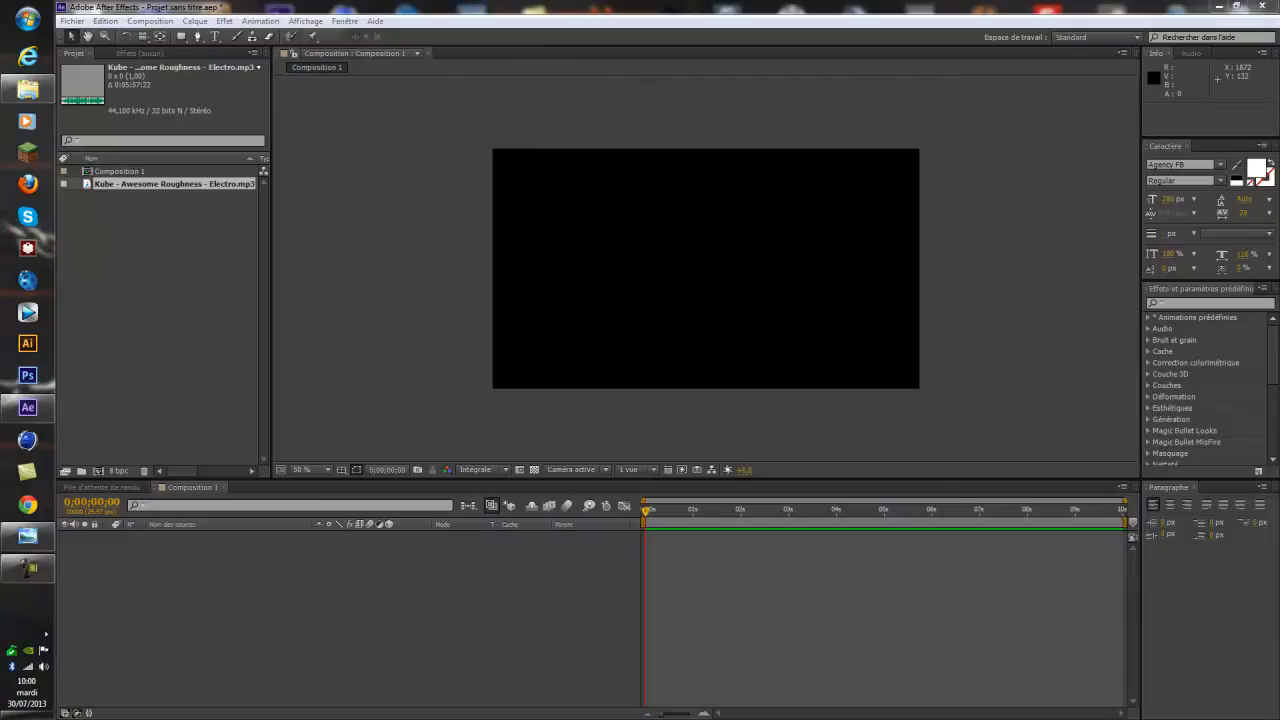
{"action": "left_click_drag", "start_coordinate": [819, 408], "coordinate": [179, 355]}
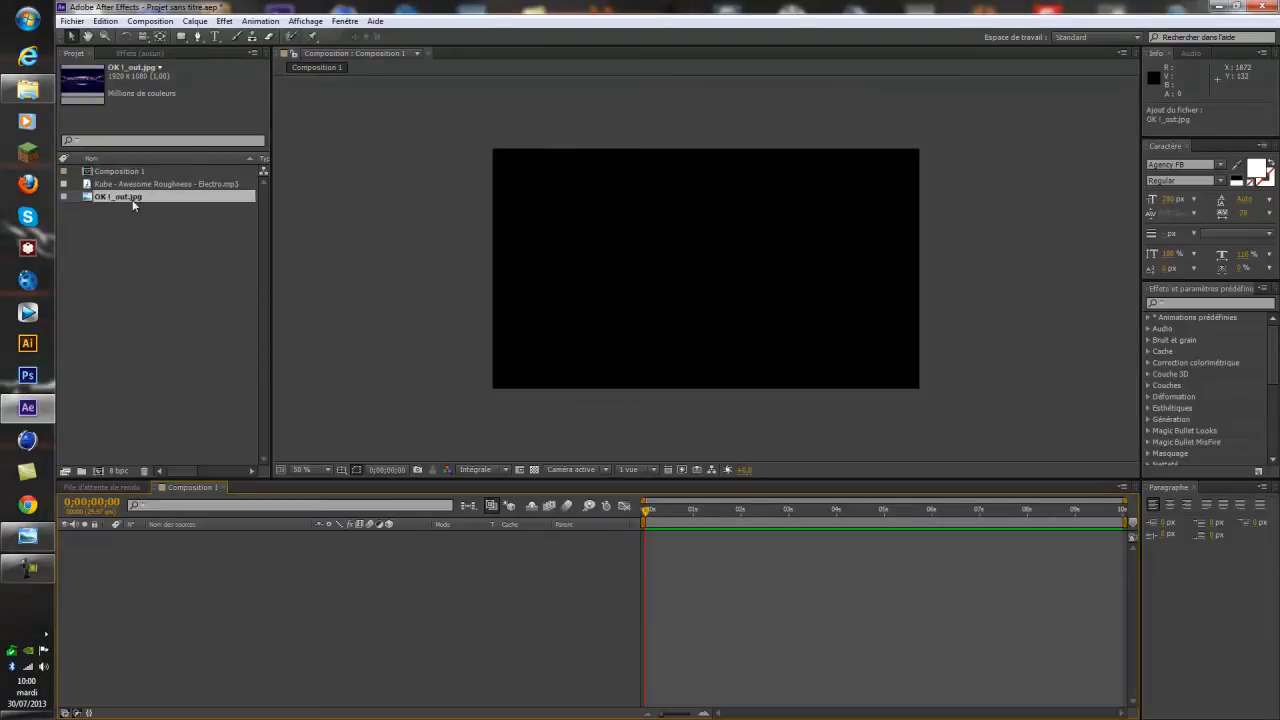
{"action": "left_click_drag", "start_coordinate": [737, 8], "coordinate": [680, 6]}
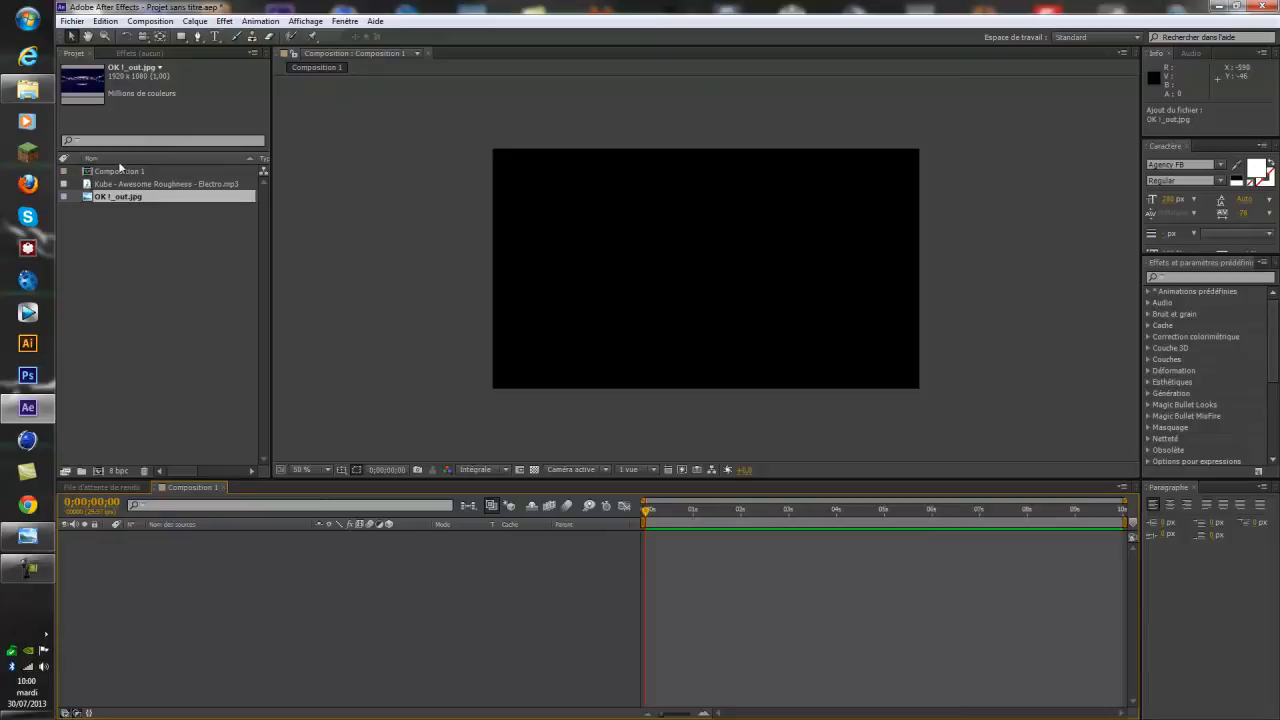
{"action": "left_click_drag", "start_coordinate": [114, 185], "coordinate": [133, 588]}
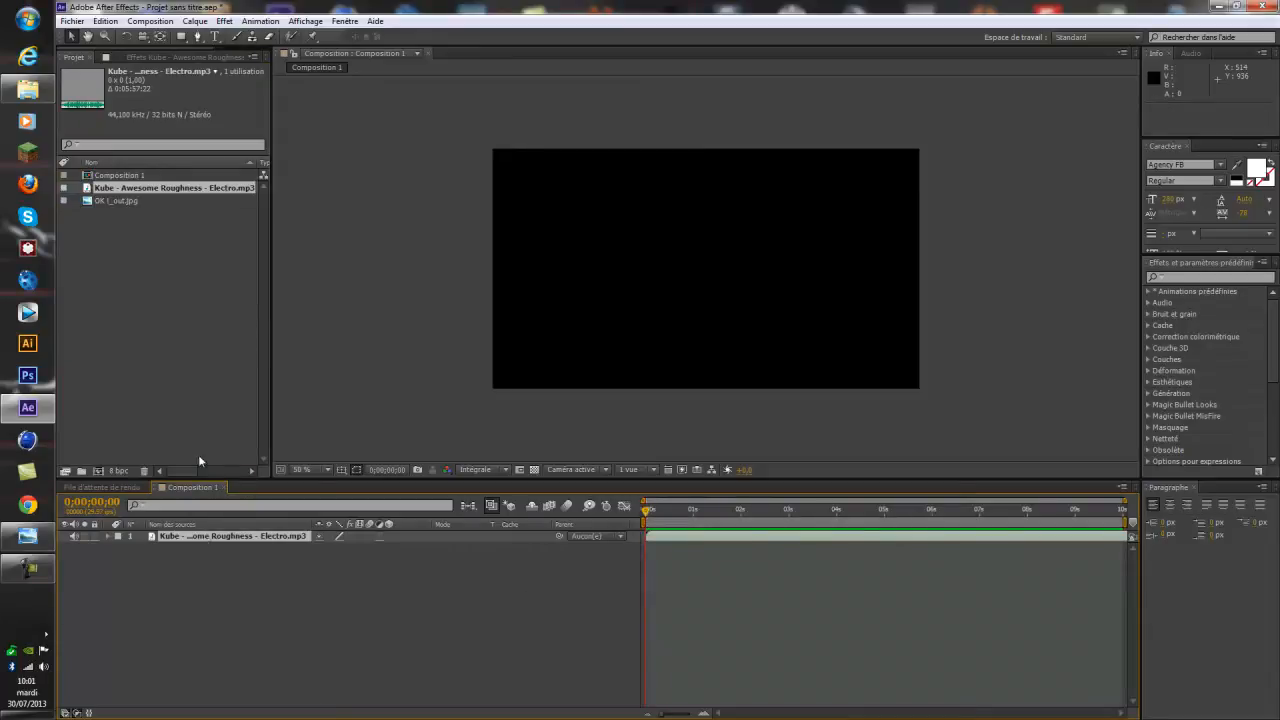
- Create a black 1280 x 720 solid layer in Composition 1
{"action": "left_click", "coordinate": [195, 21]}
{"action": "mouse_move", "coordinate": [213, 39]}
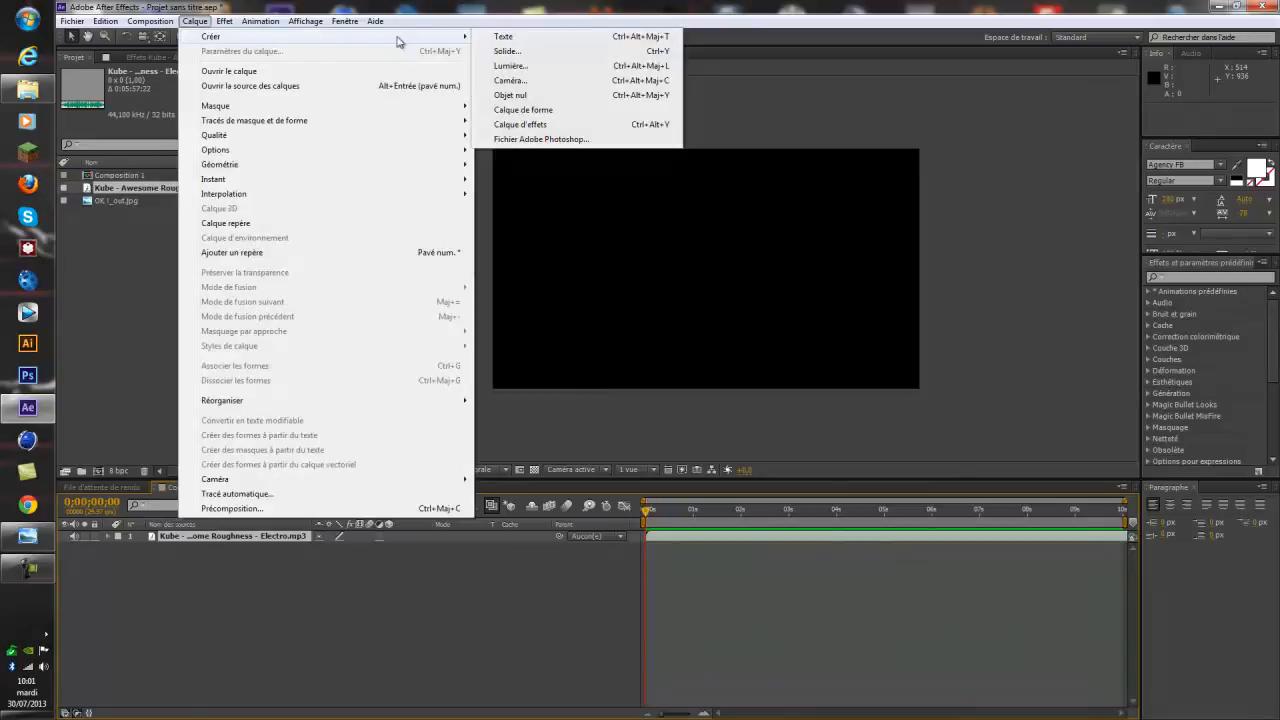
{"action": "left_click", "coordinate": [553, 52]}
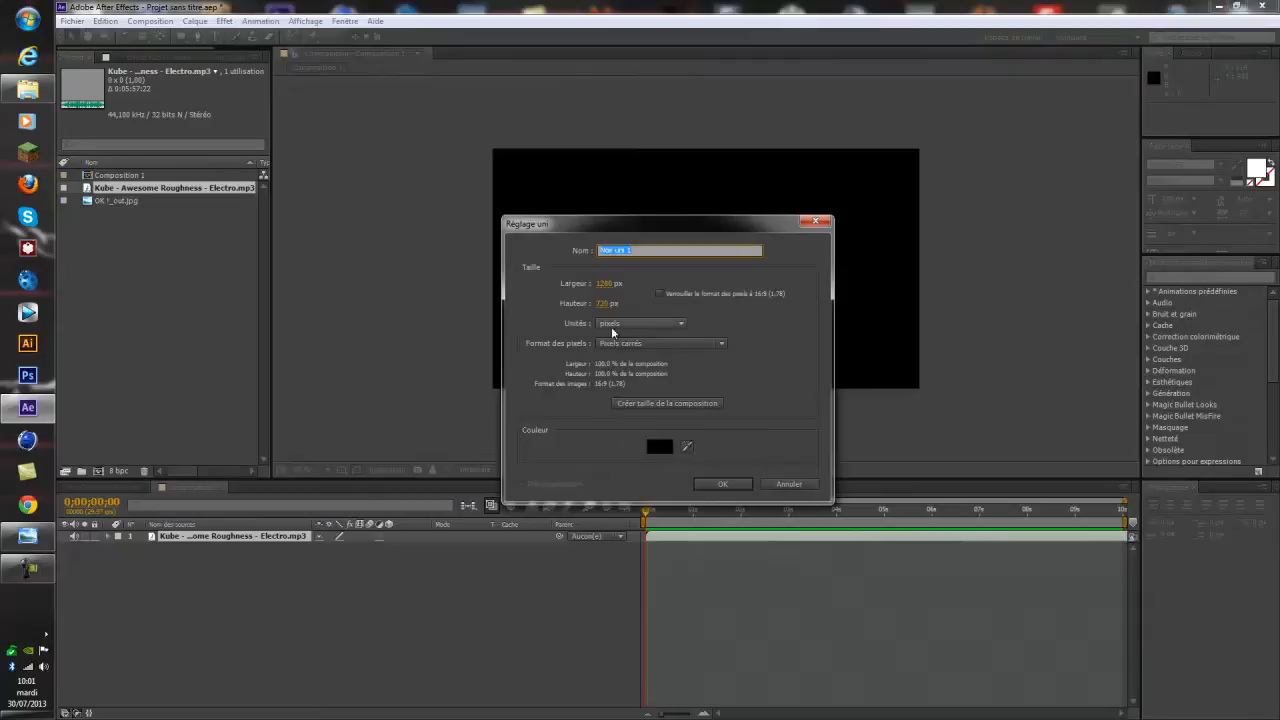
{"action": "left_click", "coordinate": [723, 485]}
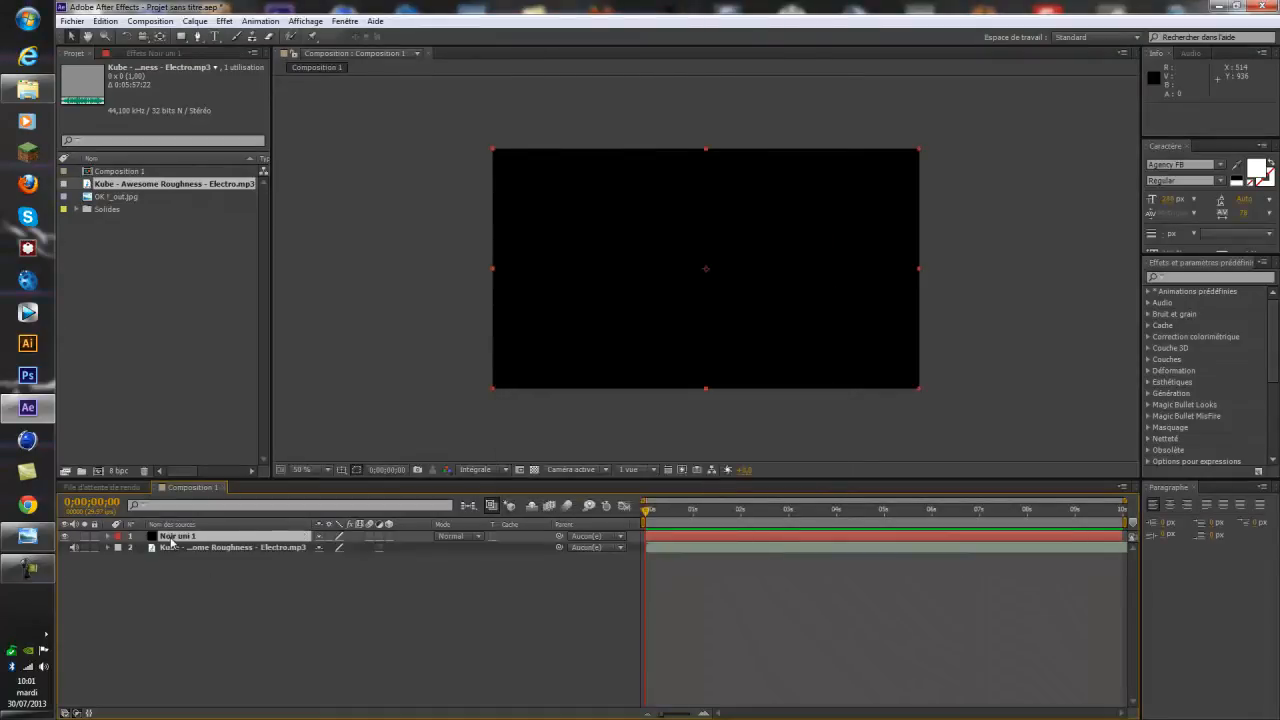
- Apply the Spectre audio effect to the black solid and widen the effect controls for readability
{"action": "left_click", "coordinate": [224, 21]}
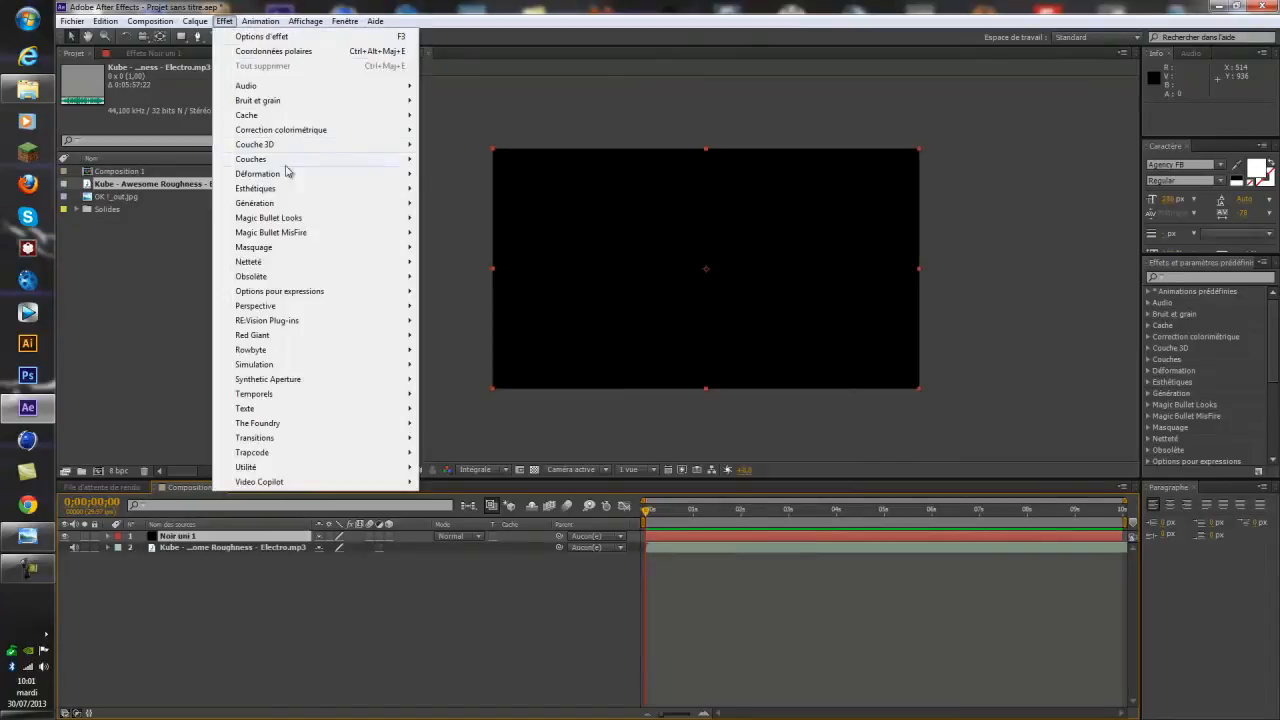
{"action": "mouse_move", "coordinate": [277, 207]}
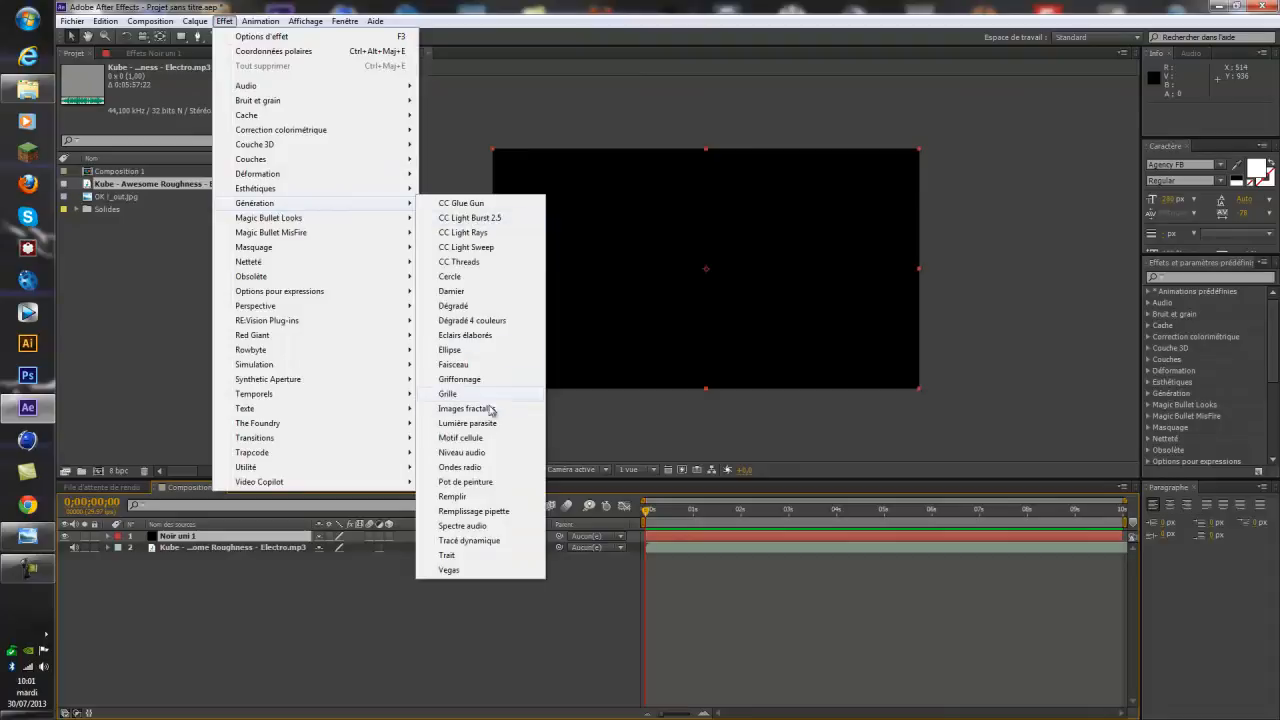
{"action": "left_click", "coordinate": [481, 527]}
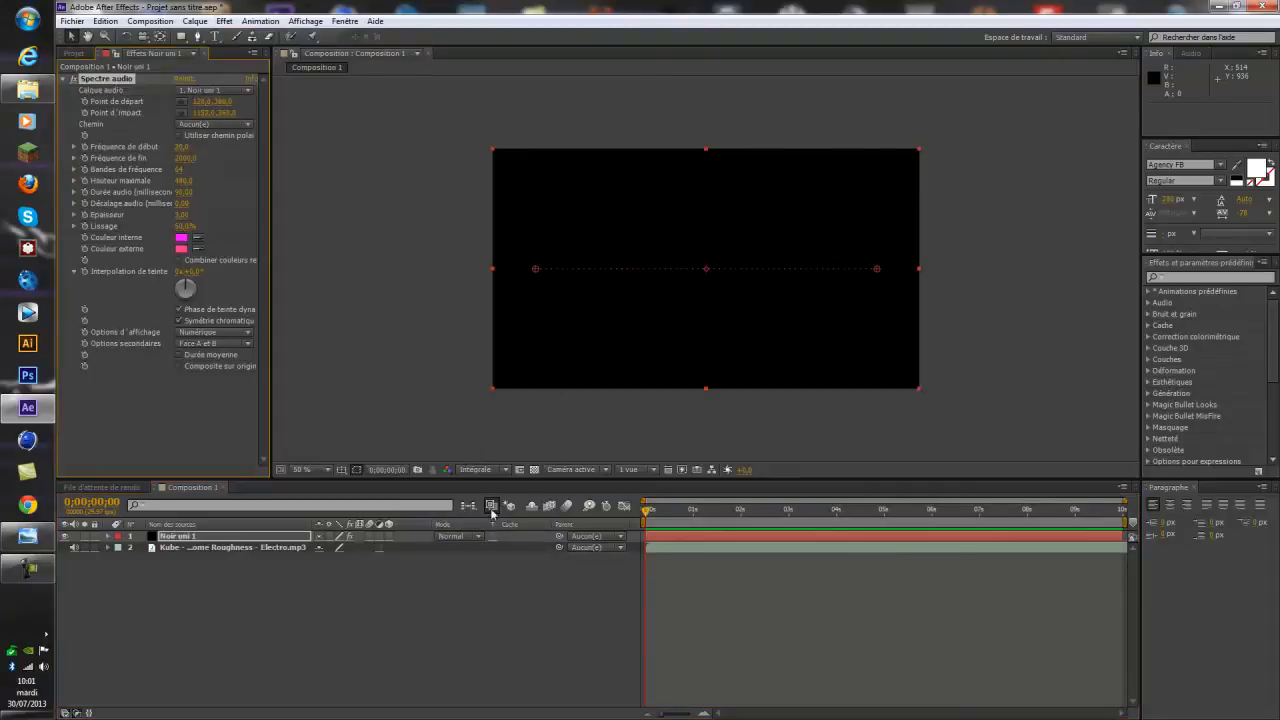
{"action": "left_click_drag", "start_coordinate": [650, 511], "coordinate": [614, 523]}
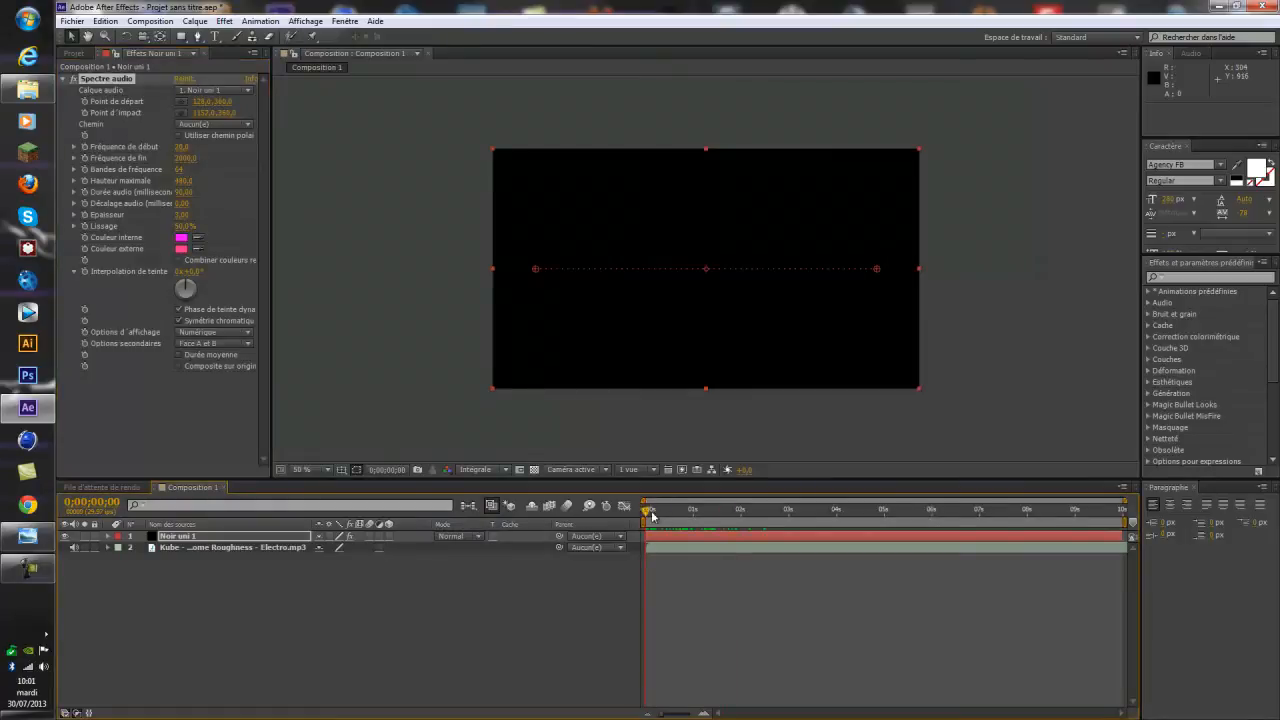
{"action": "left_click_drag", "start_coordinate": [272, 209], "coordinate": [285, 209]}
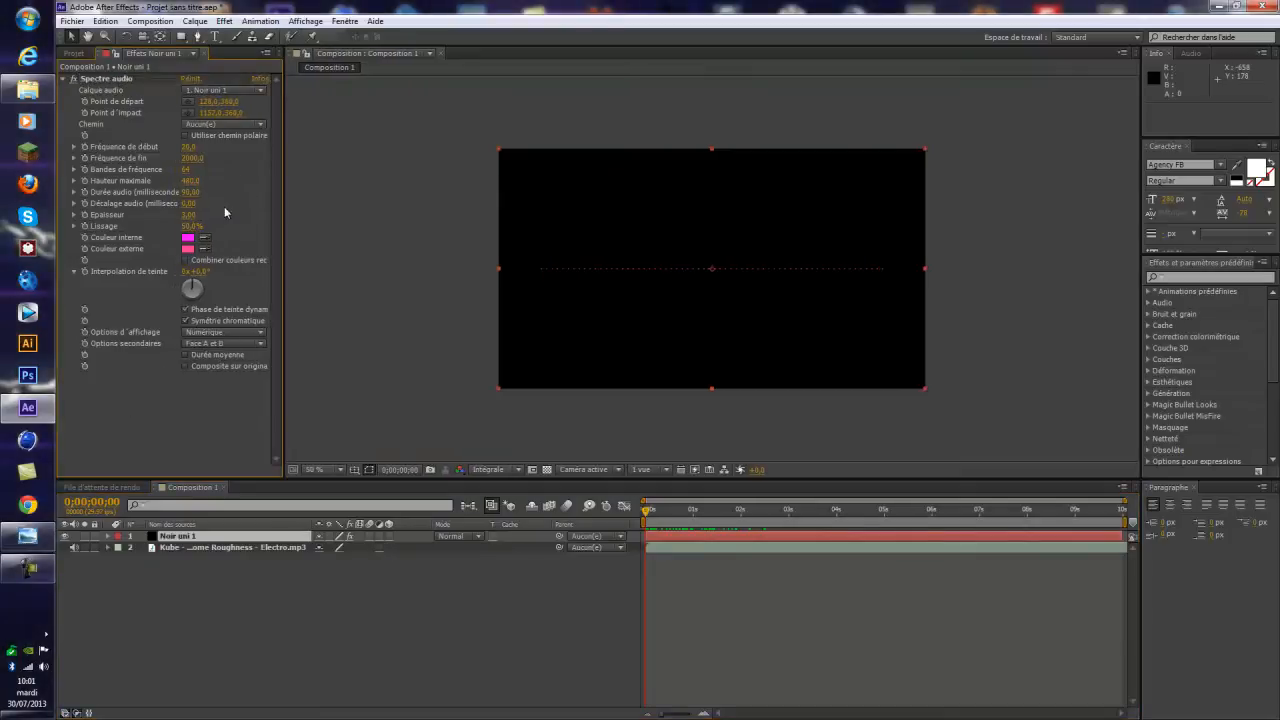
- Set the spectrum's audio layer to Kube - Awesome Roughness - Electro.mp3 and move the current time to 0;00;00;04
{"action": "left_click", "coordinate": [236, 94]}
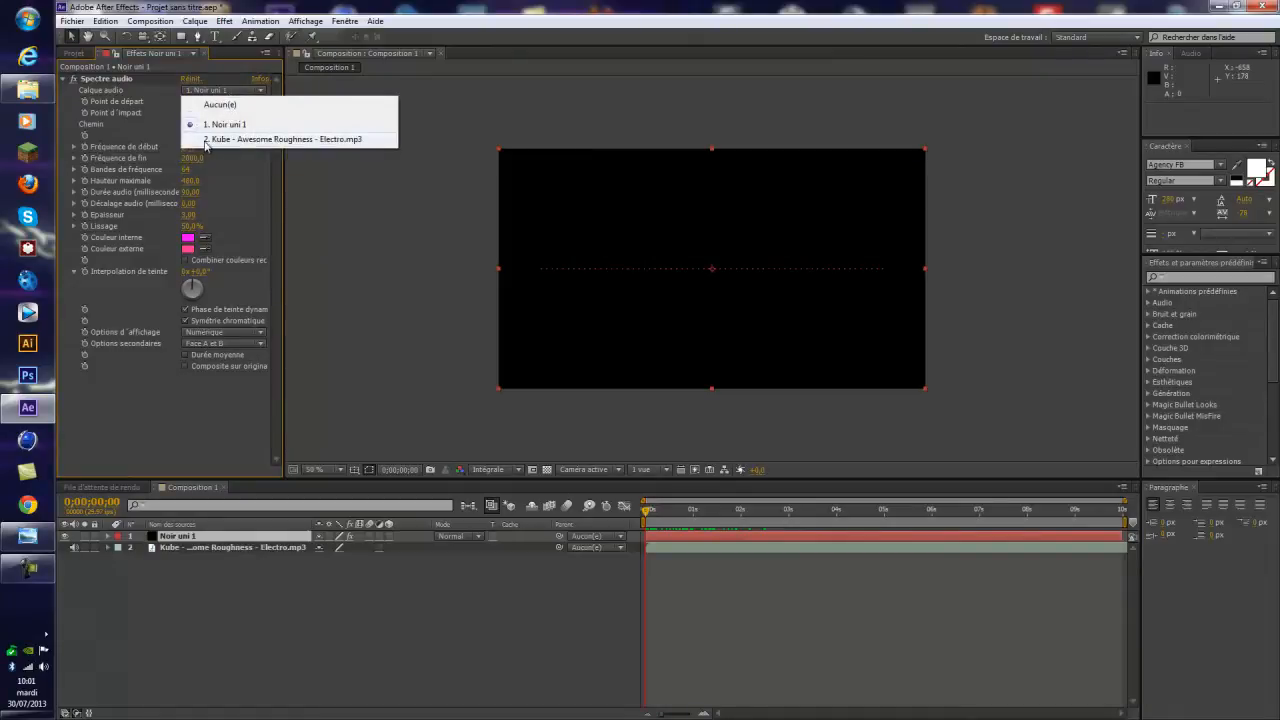
{"action": "left_click", "coordinate": [260, 139]}
{"action": "left_click", "coordinate": [650, 511]}
{"action": "left_click_drag", "start_coordinate": [650, 511], "coordinate": [692, 511]}
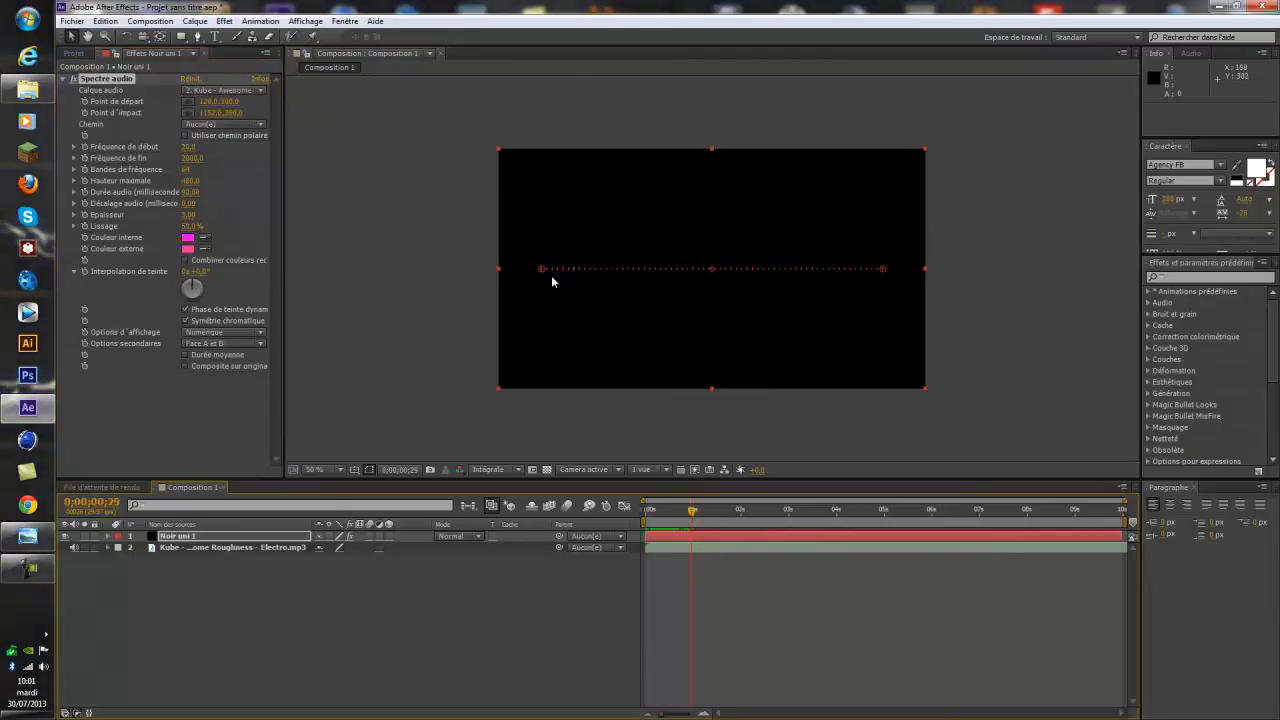
{"action": "mouse_move", "coordinate": [542, 269]}
{"action": "left_mouse_down"}
{"action": "mouse_move", "coordinate": [563, 276]}
{"action": "mouse_move", "coordinate": [549, 269]}
{"action": "mouse_move", "coordinate": [634, 191]}
{"action": "mouse_move", "coordinate": [808, 252]}
{"action": "mouse_move", "coordinate": [806, 331]}
{"action": "mouse_move", "coordinate": [537, 247]}
{"action": "mouse_move", "coordinate": [527, 275]}
{"action": "left_mouse_up"}
{"action": "key", "text": "ctrl+z"}
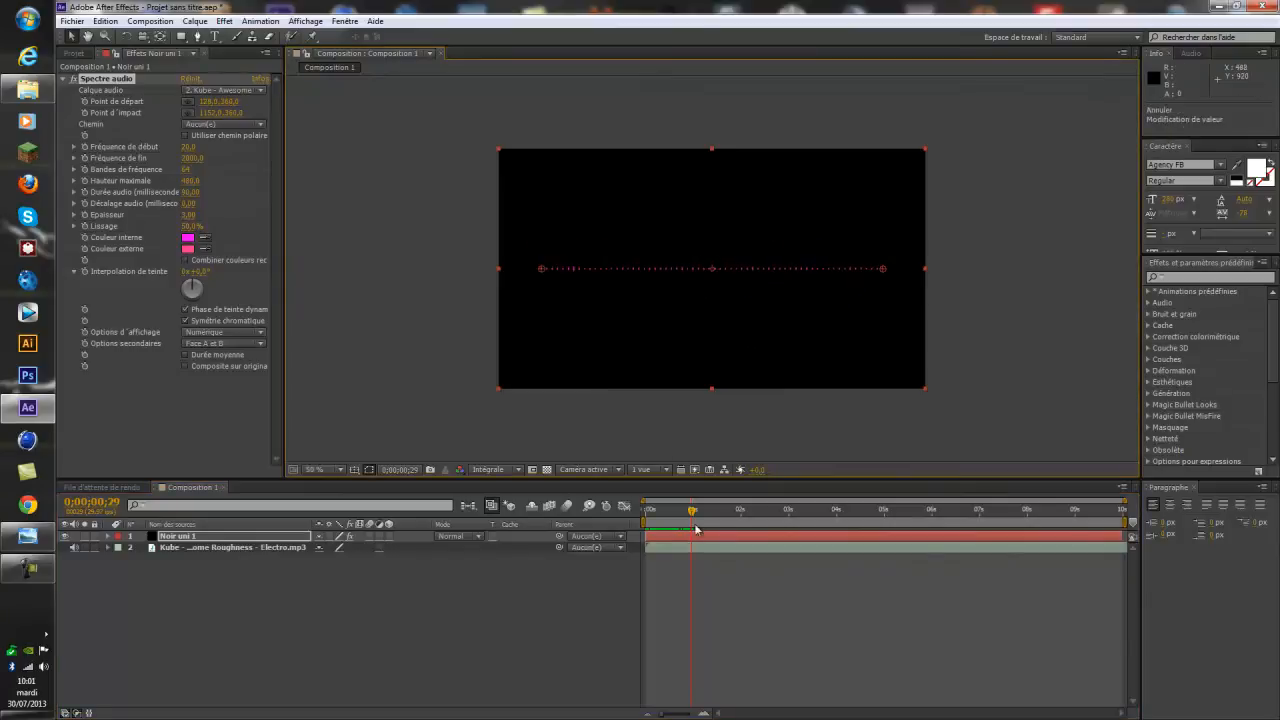
{"action": "left_click_drag", "start_coordinate": [692, 512], "coordinate": [654, 512]}
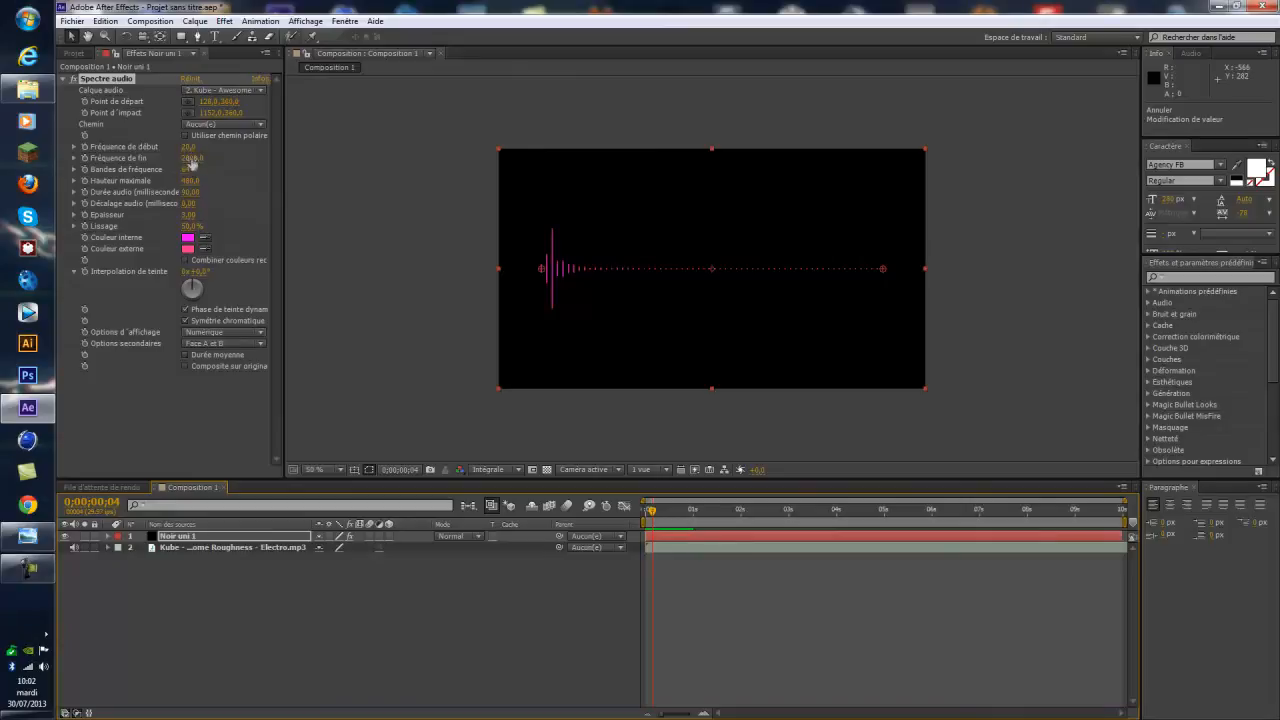
- Set the audio spectrum's frequency bands (Bandes de fréquence) to 175
{"action": "left_click", "coordinate": [189, 170]}
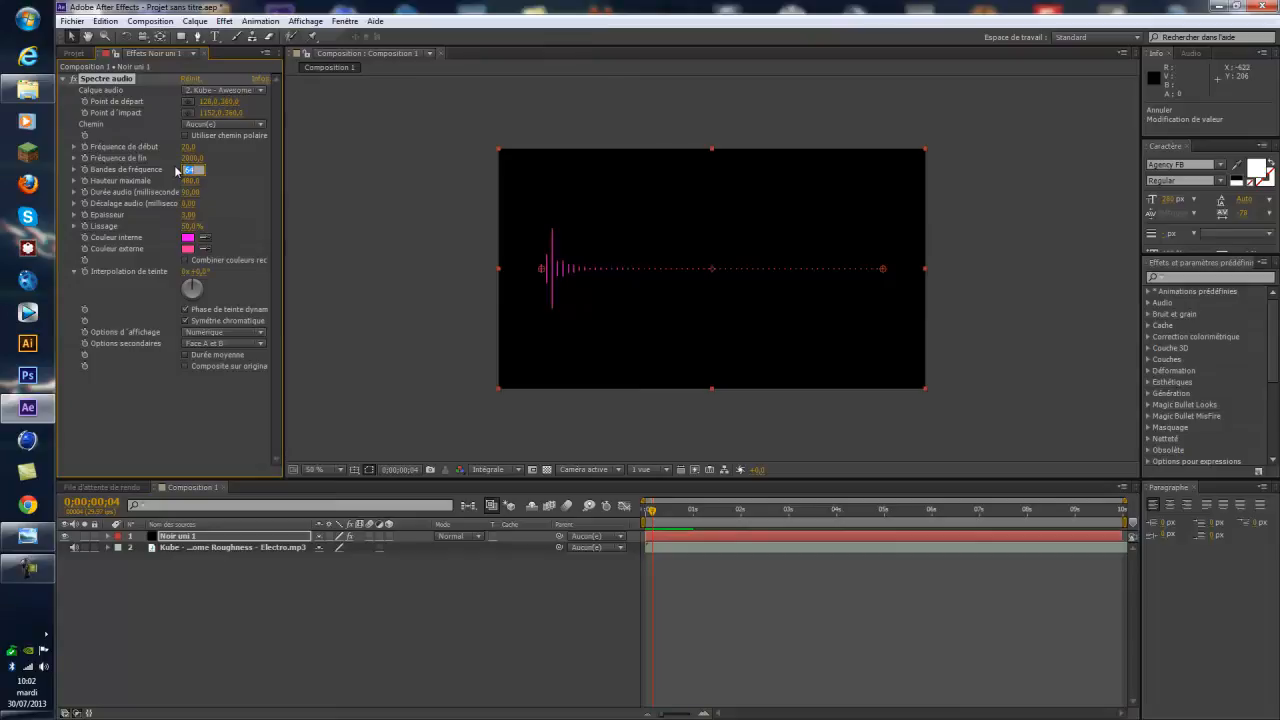
{"action": "type", "text": "160"}
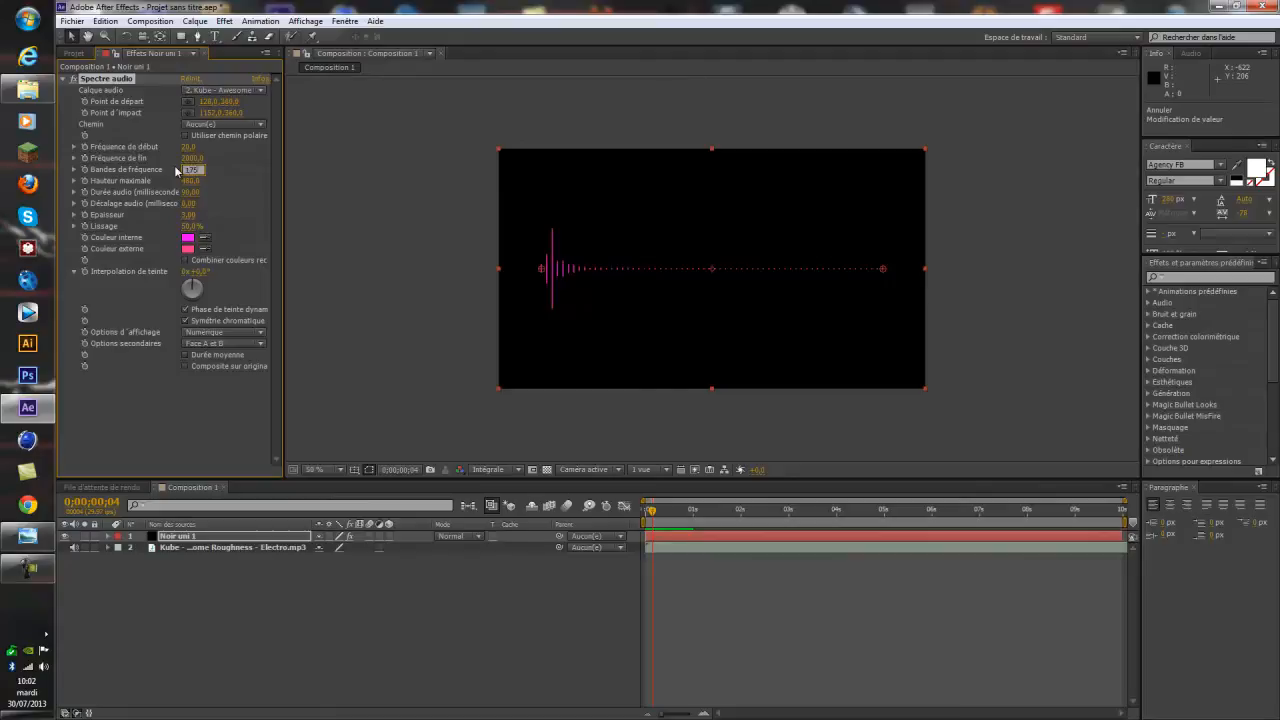
{"action": "type", "text": "5"}
{"action": "key", "text": "Return"}
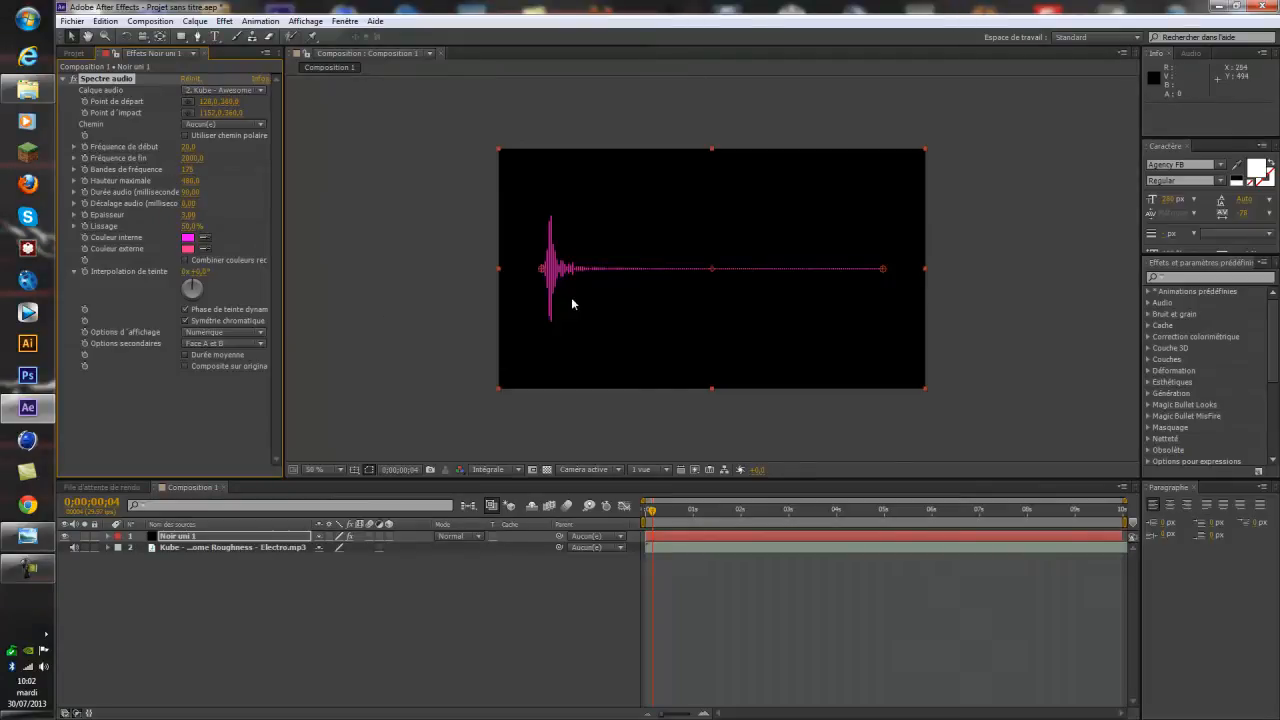
{"action": "mouse_move", "coordinate": [654, 515]}
{"action": "left_mouse_down"}
{"action": "mouse_move", "coordinate": [734, 517]}
{"action": "mouse_move", "coordinate": [654, 510]}
{"action": "left_mouse_up"}
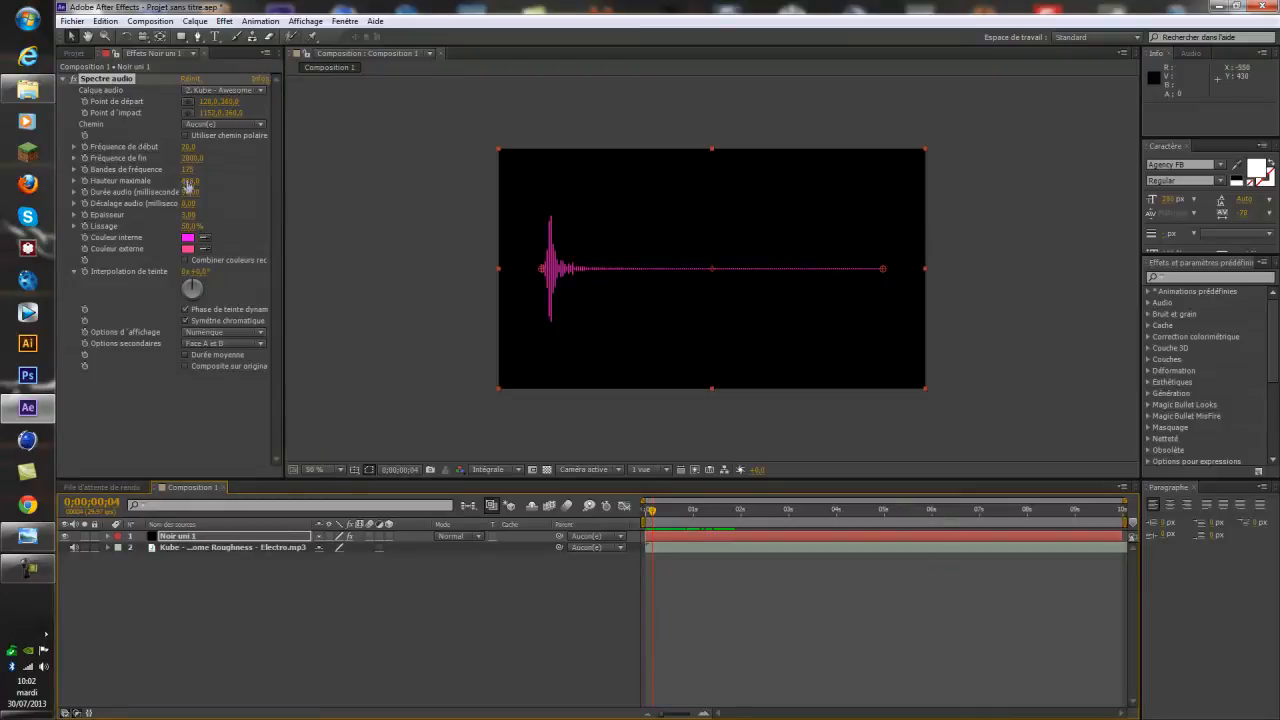
- Raise the spectrum's maximum height (Hauteur maximale) to 710 and increase its thickness (Epaisseur)
{"action": "mouse_move", "coordinate": [187, 186]}
{"action": "left_mouse_down"}
{"action": "mouse_move", "coordinate": [374, 182]}
{"action": "mouse_move", "coordinate": [250, 190]}
{"action": "mouse_move", "coordinate": [420, 200]}
{"action": "mouse_move", "coordinate": [562, 228]}
{"action": "mouse_move", "coordinate": [190, 190]}
{"action": "mouse_move", "coordinate": [217, 187]}
{"action": "mouse_move", "coordinate": [202, 186]}
{"action": "left_mouse_up"}
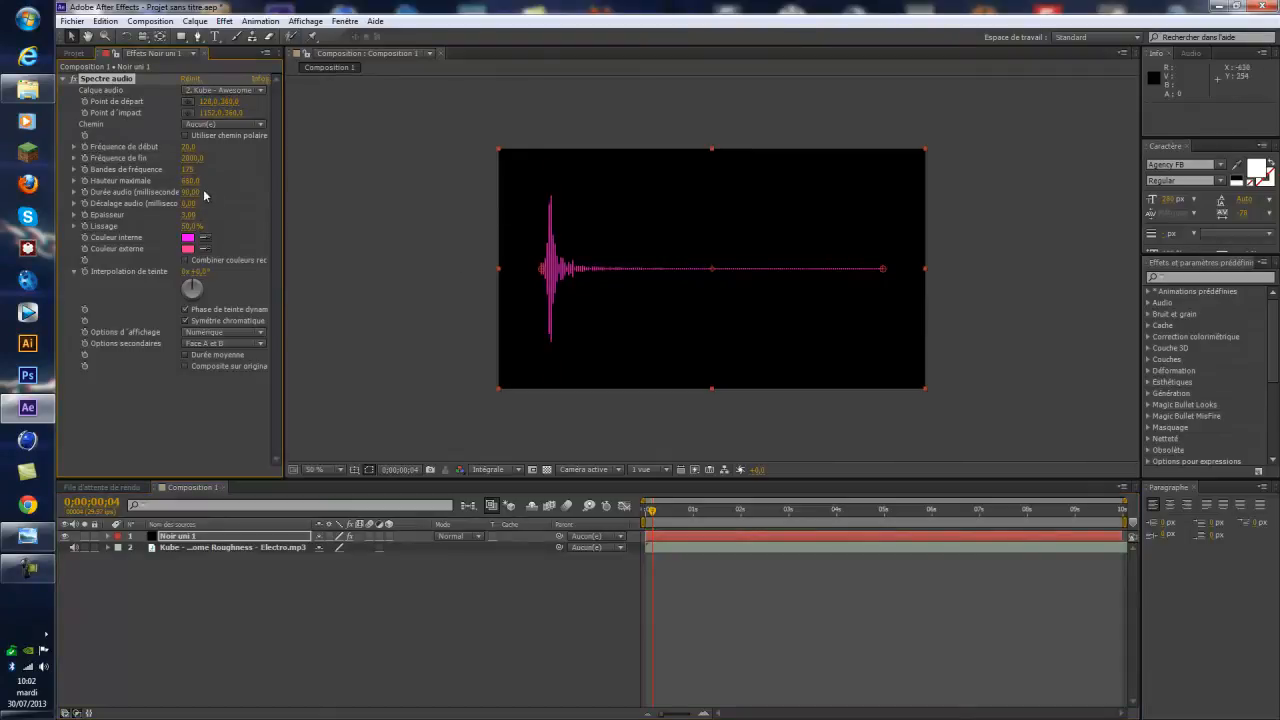
{"action": "left_click_drag", "start_coordinate": [192, 181], "coordinate": [190, 182]}
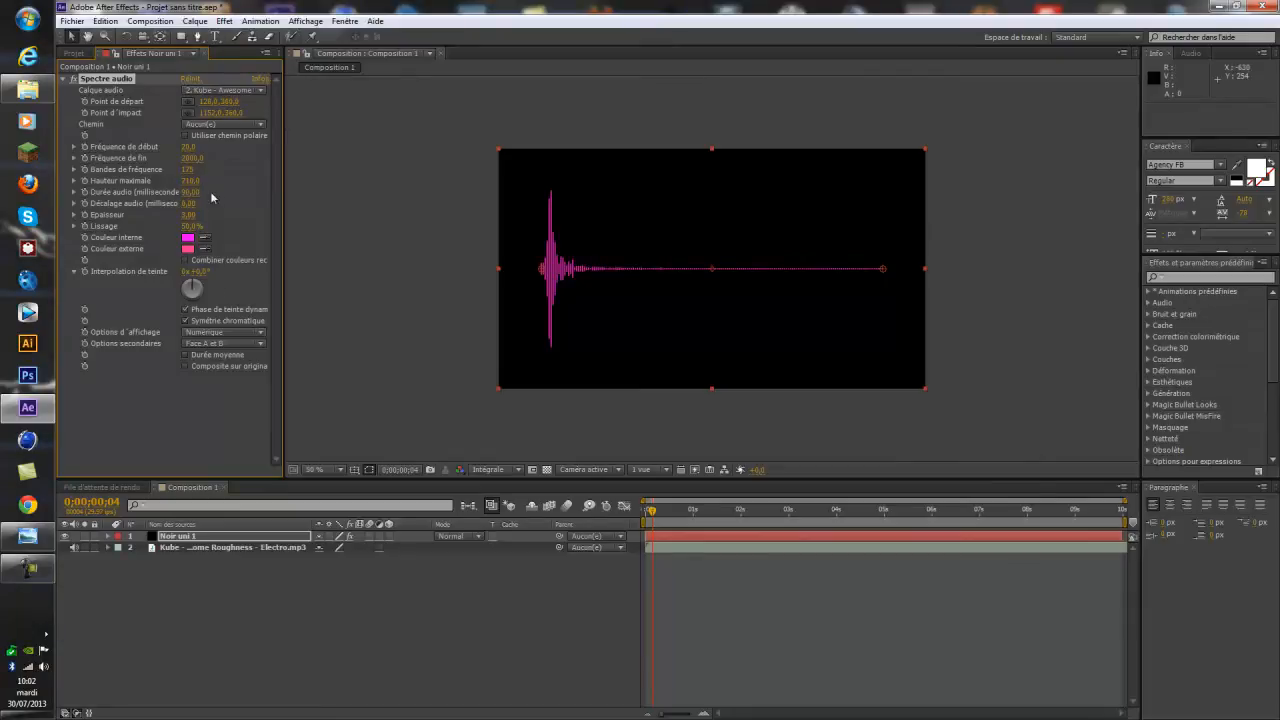
{"action": "mouse_move", "coordinate": [183, 220]}
{"action": "left_mouse_down"}
{"action": "mouse_move", "coordinate": [222, 214]}
{"action": "mouse_move", "coordinate": [146, 214]}
{"action": "mouse_move", "coordinate": [205, 210]}
{"action": "left_mouse_up"}
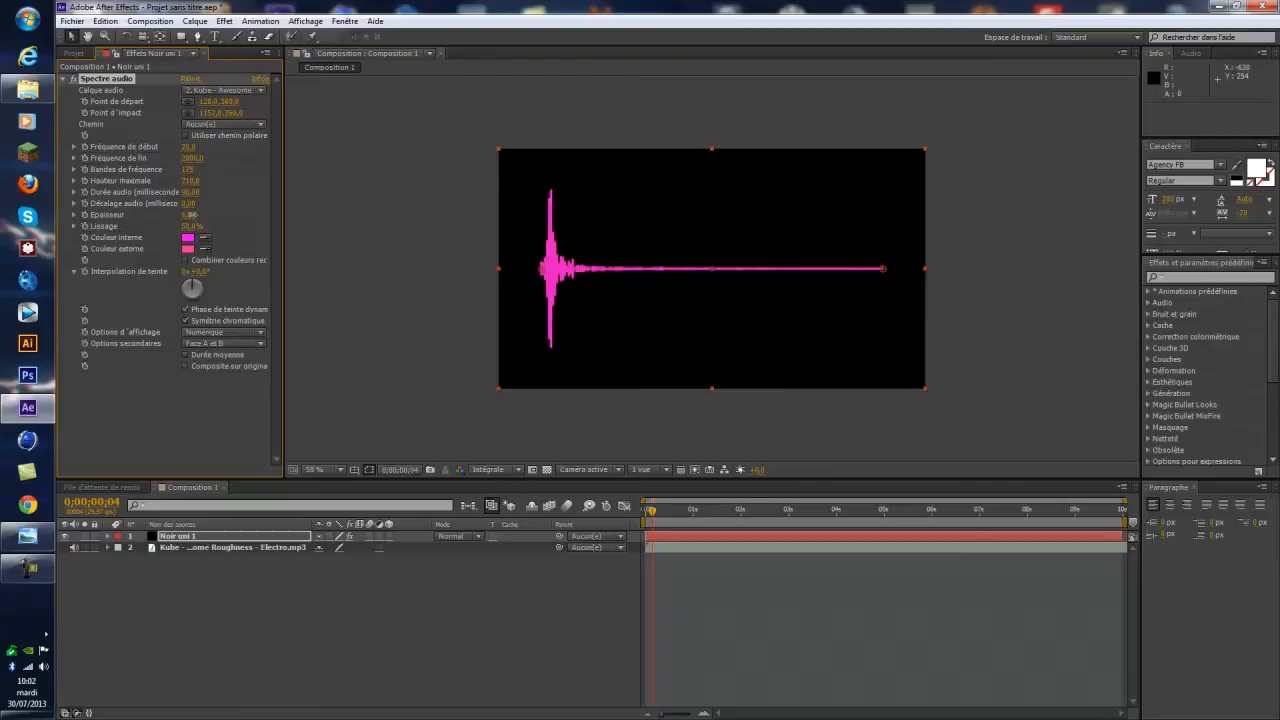
- Set the spectrum's thickness (Epaisseur) to 2.40 and its smoothing (Lissage) to 60%
{"action": "left_click_drag", "start_coordinate": [193, 215], "coordinate": [179, 227]}
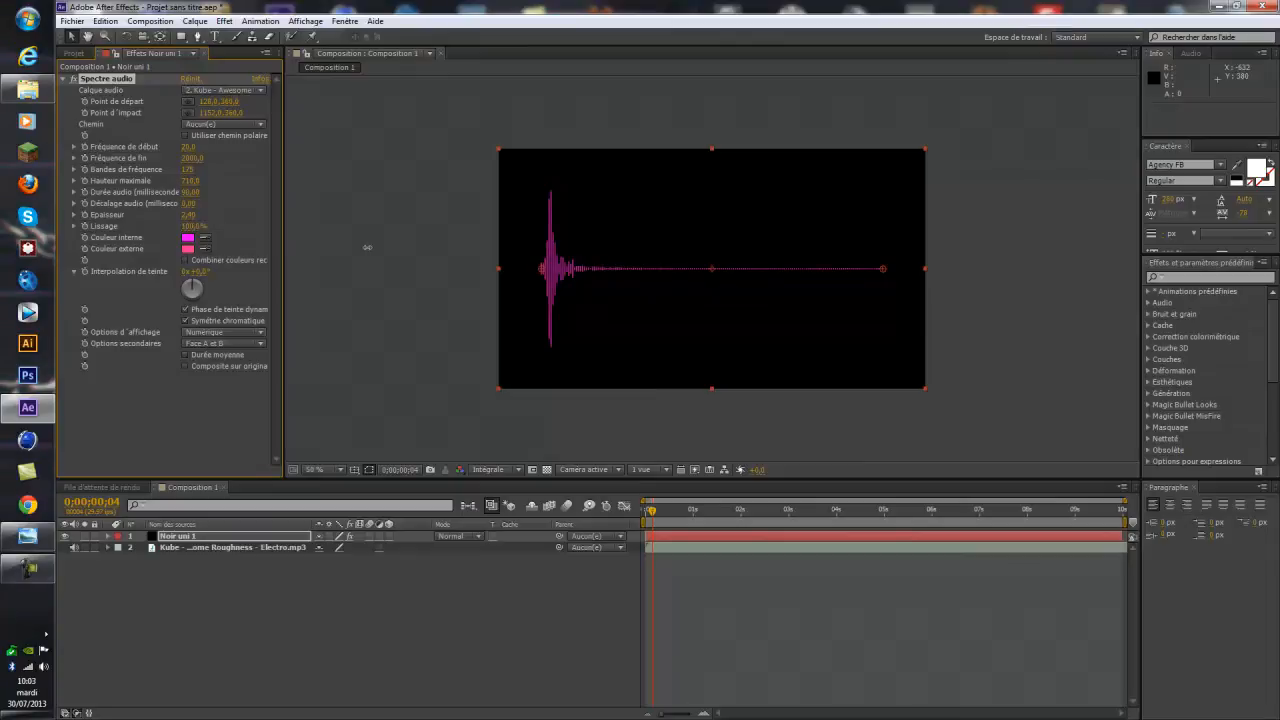
{"action": "left_click_drag", "start_coordinate": [387, 248], "coordinate": [251, 232]}
- Change the spectrum's inner colour (Couleur interne) to dark blue 00275D and its outer colour (Couleur externe) to bright blue 00A8FF
{"action": "left_click", "coordinate": [187, 238]}
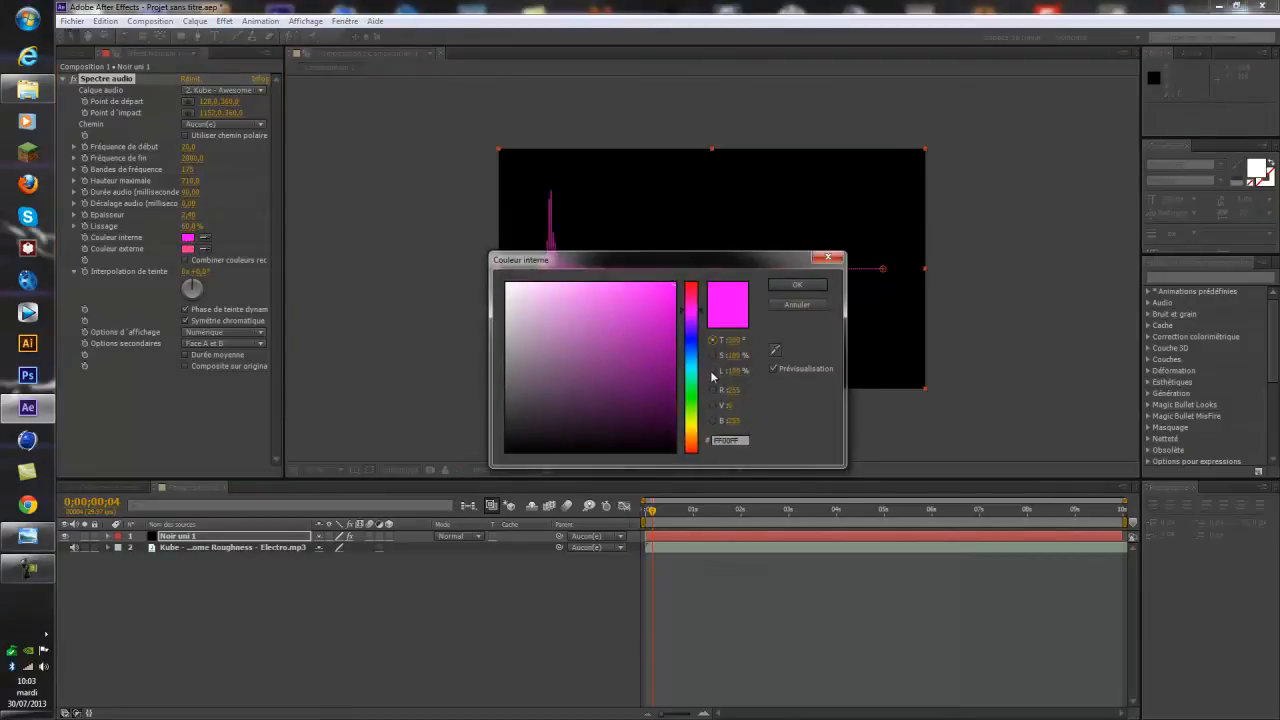
{"action": "left_click_drag", "start_coordinate": [693, 313], "coordinate": [697, 355]}
{"action": "left_click", "coordinate": [673, 390]}
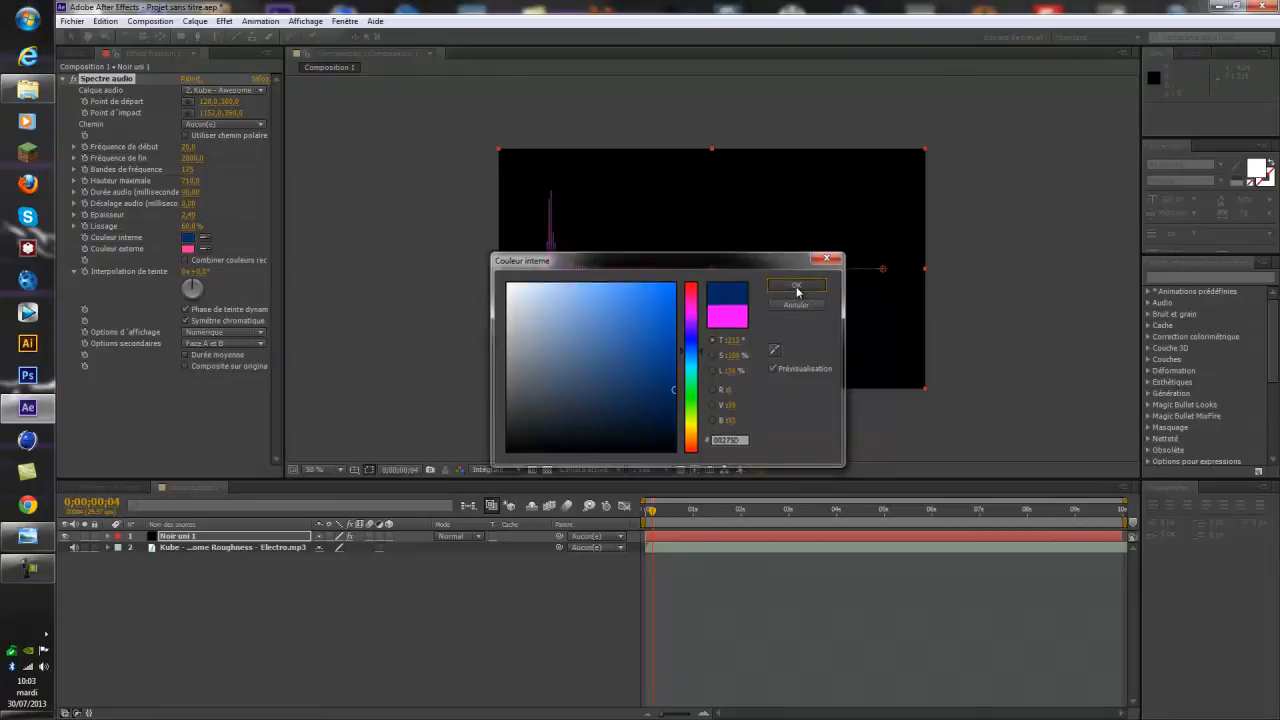
{"action": "left_click", "coordinate": [797, 286]}
{"action": "left_click", "coordinate": [189, 250]}
{"action": "left_click_drag", "start_coordinate": [693, 332], "coordinate": [692, 358]}
{"action": "left_click", "coordinate": [774, 285]}
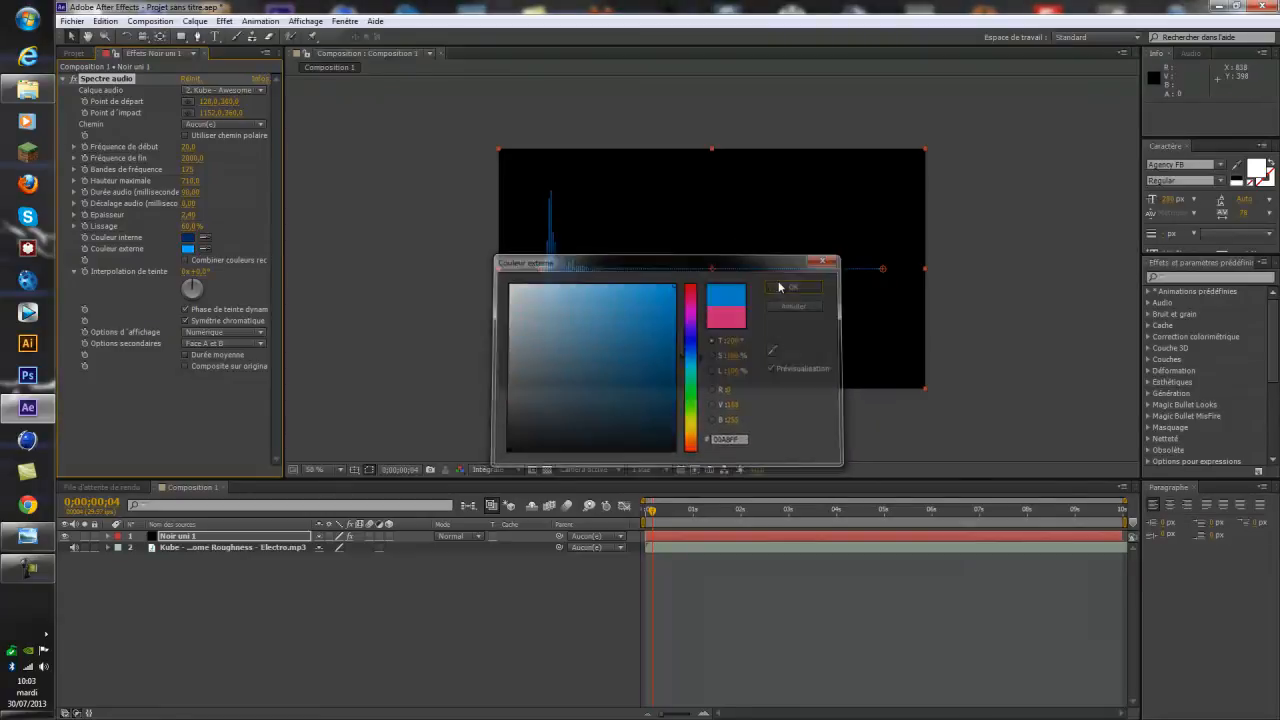
- Brighten the spectrum's inner colour to a vivid saturated blue and lighten its outer colour to a paler blue
{"action": "left_click", "coordinate": [188, 238]}
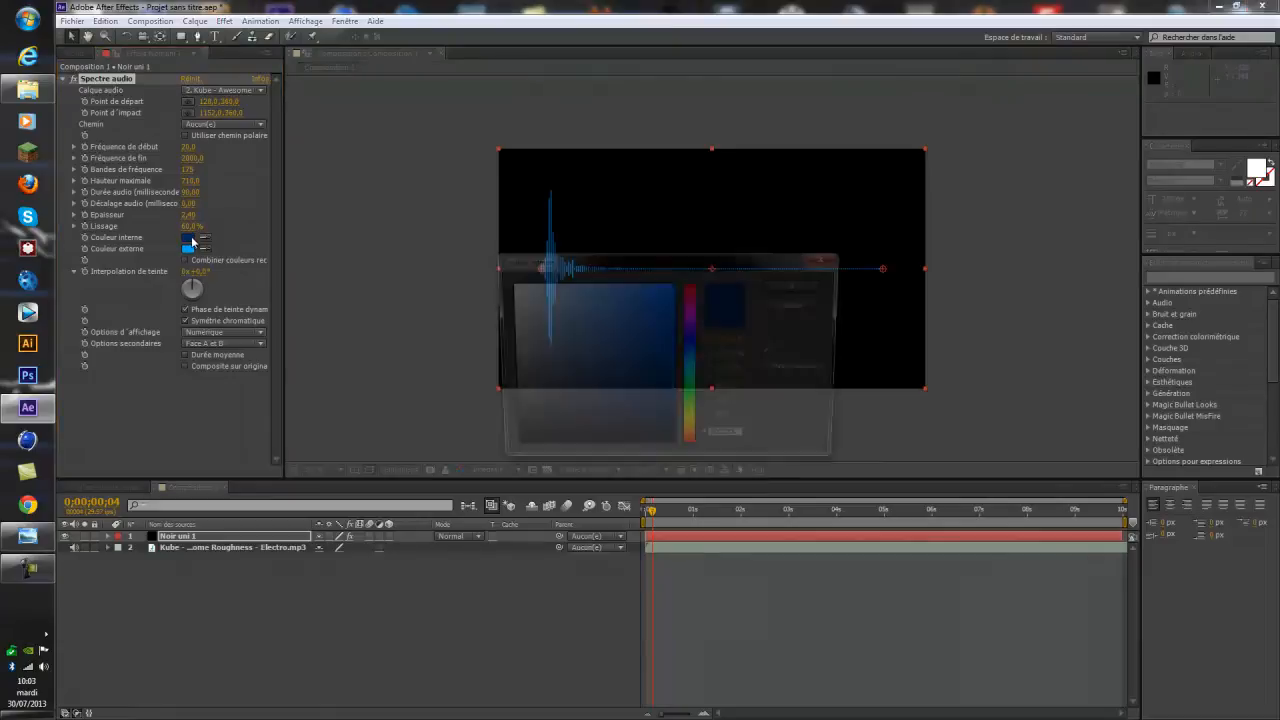
{"action": "left_click", "coordinate": [693, 342]}
{"action": "left_click_drag", "start_coordinate": [674, 338], "coordinate": [692, 301]}
{"action": "left_click", "coordinate": [801, 284]}
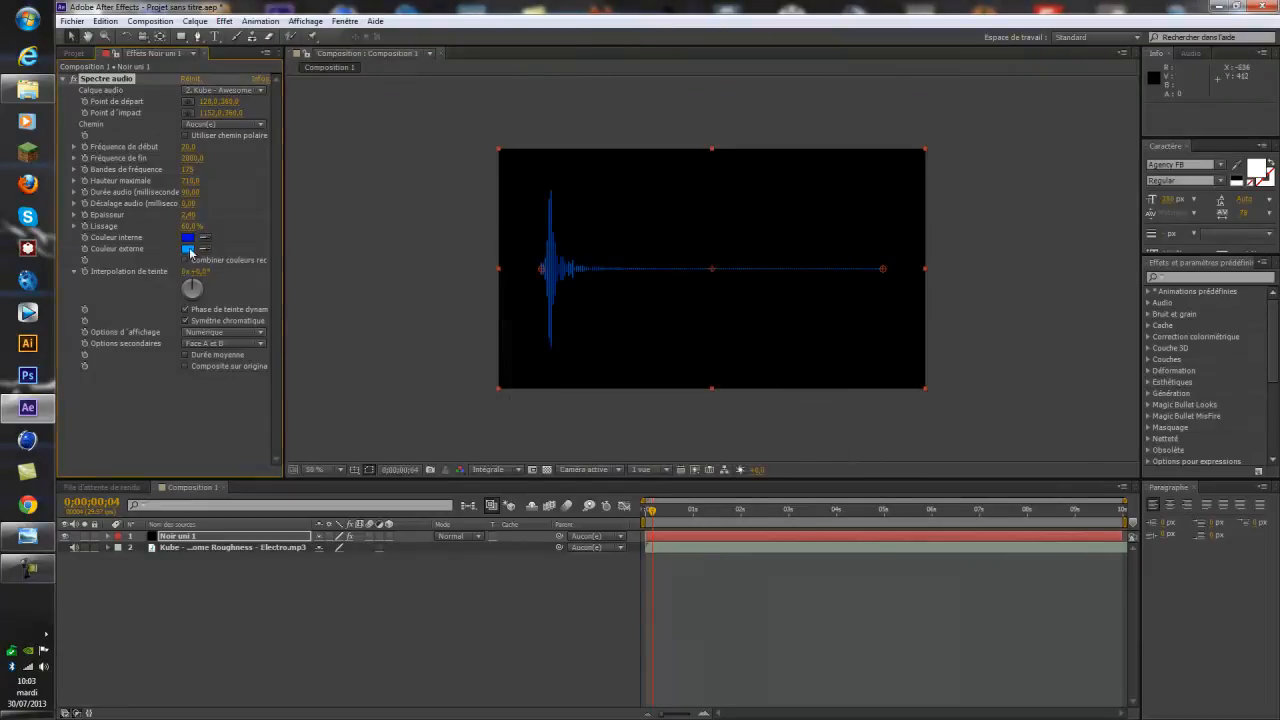
{"action": "left_click", "coordinate": [190, 249]}
{"action": "left_click", "coordinate": [810, 287]}
- Enable Composite sur original for the audio spectrum, comparing it on and off, and return the current time to 0;00;00;00
{"action": "mouse_move", "coordinate": [651, 511]}
{"action": "left_mouse_down"}
{"action": "mouse_move", "coordinate": [720, 513]}
{"action": "mouse_move", "coordinate": [675, 513]}
{"action": "left_mouse_up"}
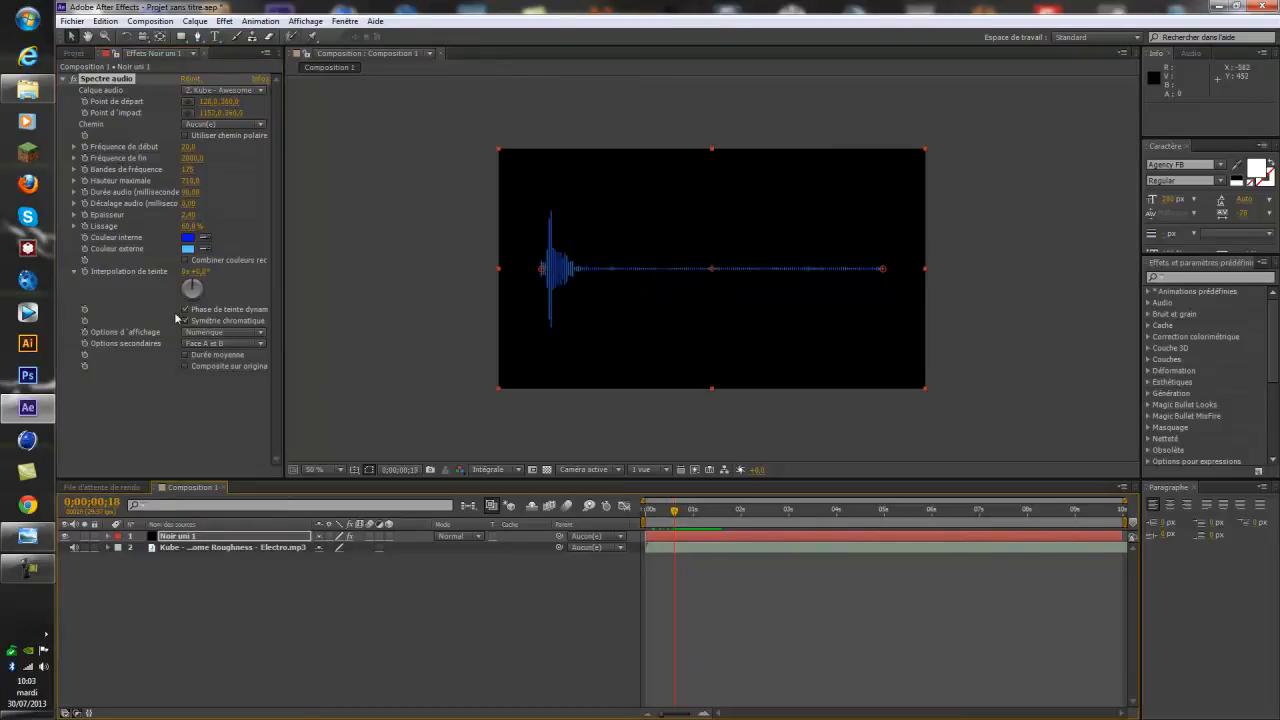
{"action": "left_click", "coordinate": [186, 366]}
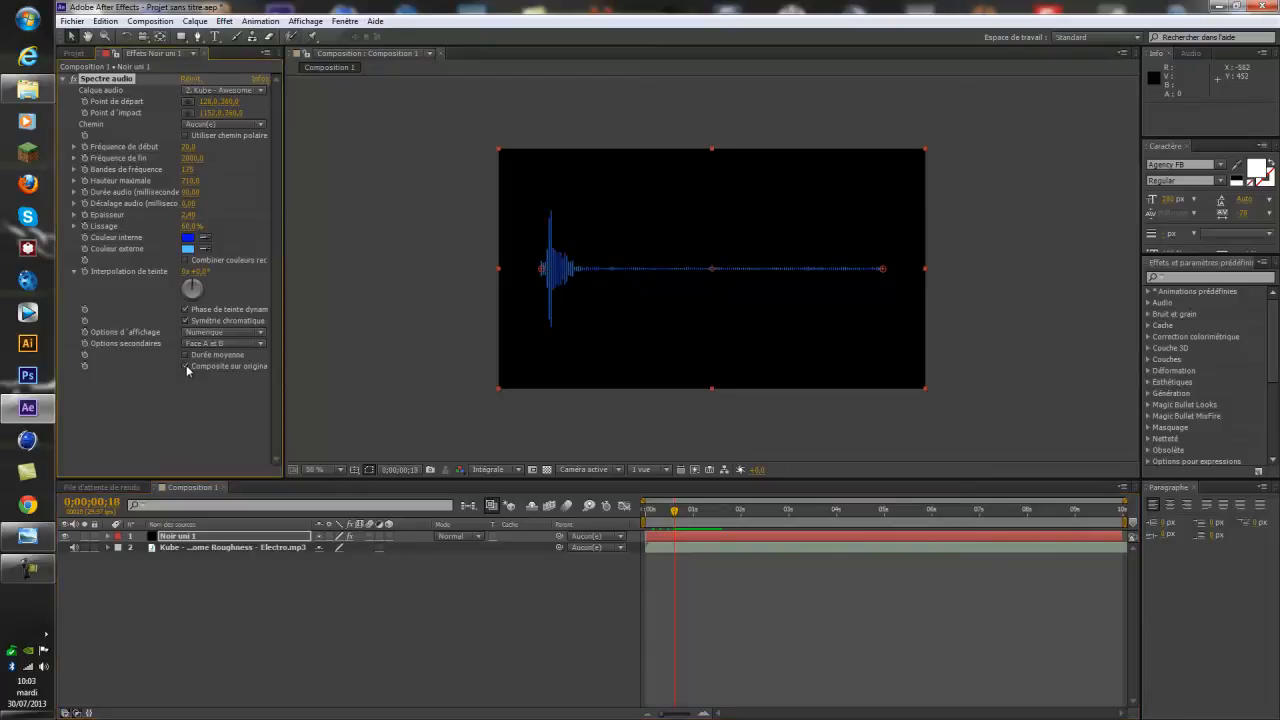
{"action": "left_click", "coordinate": [186, 366]}
{"action": "left_click_drag", "start_coordinate": [284, 361], "coordinate": [300, 361]}
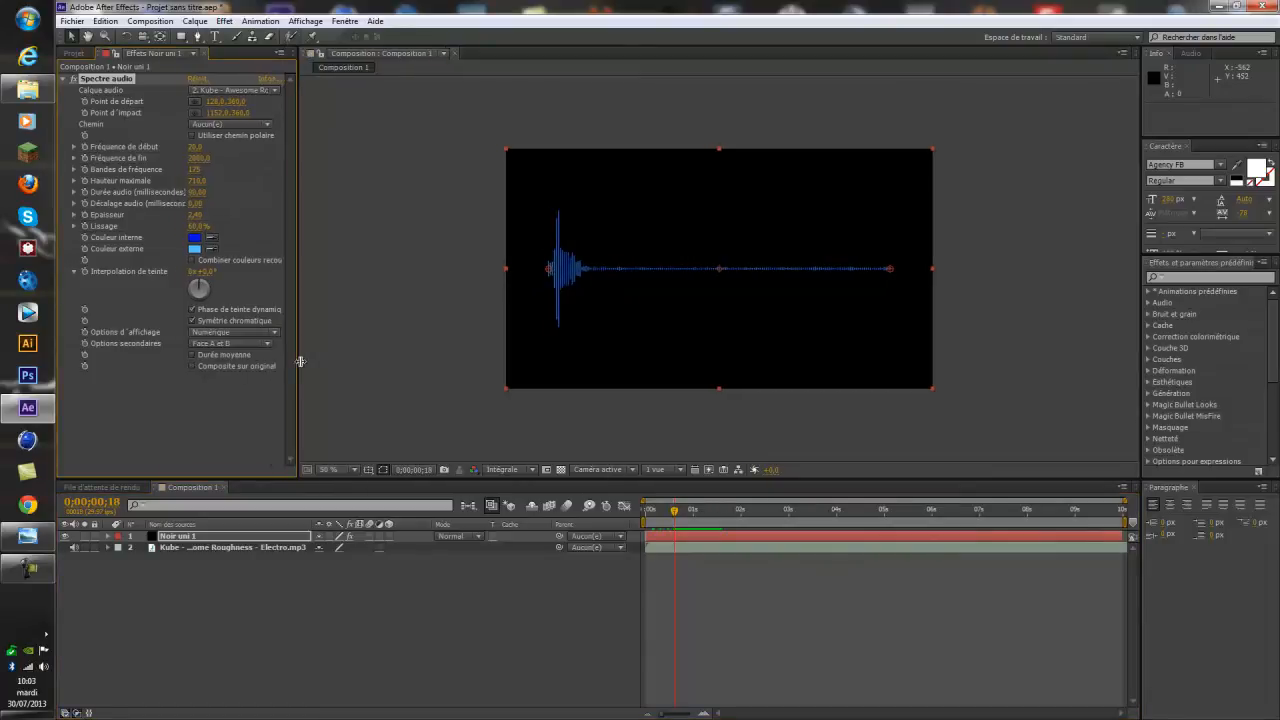
{"action": "left_click", "coordinate": [191, 366]}
{"action": "left_click_drag", "start_coordinate": [674, 510], "coordinate": [460, 478]}
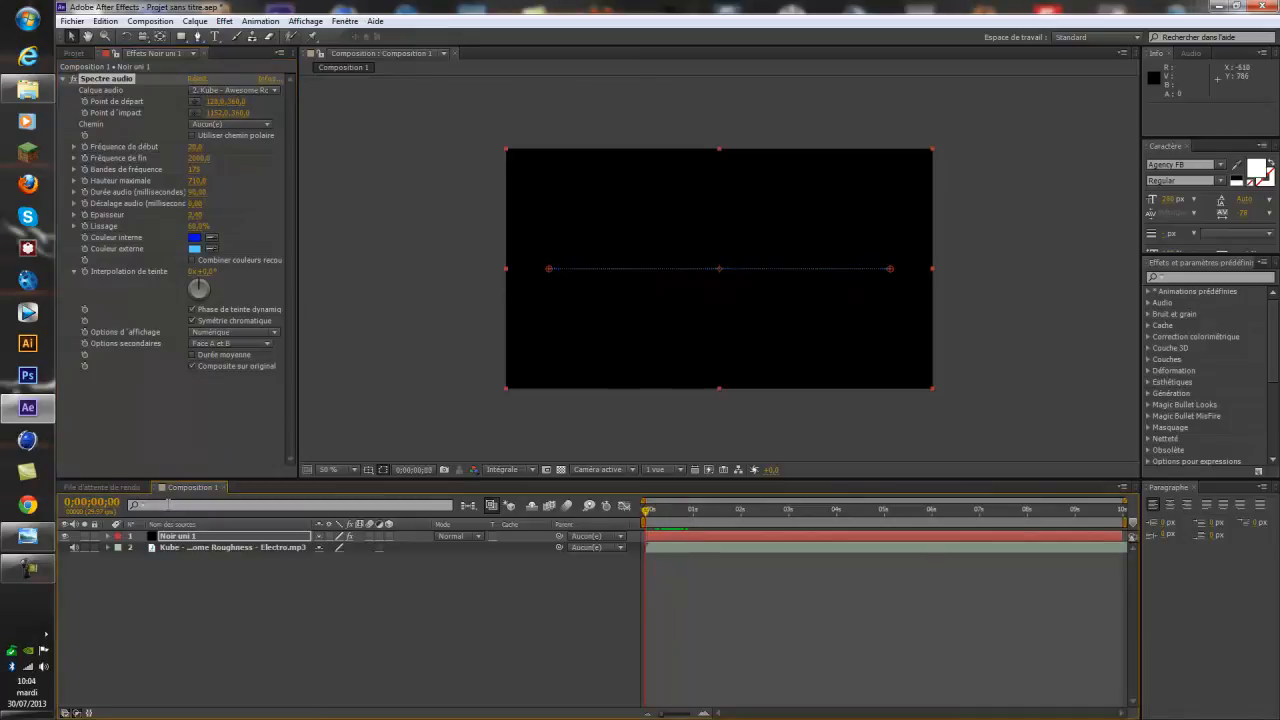
{"action": "left_click", "coordinate": [192, 366]}
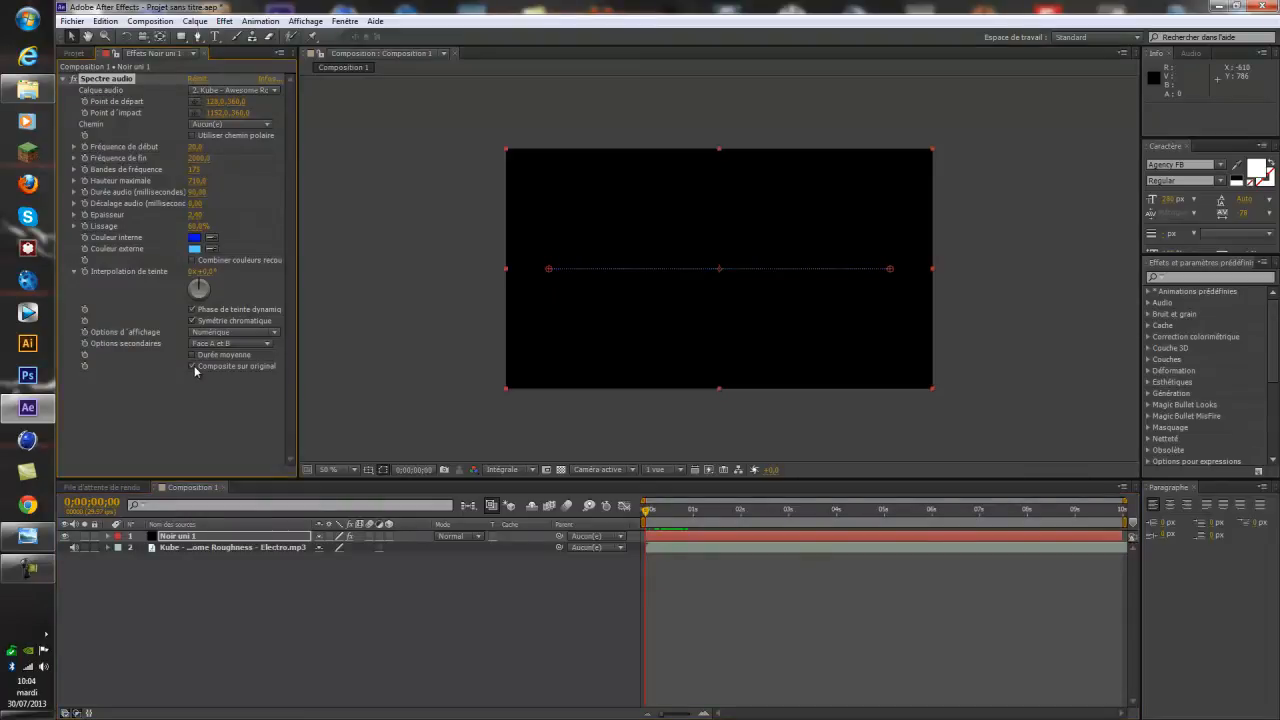
- Move the current time to 0;00;00;16 and apply the Coordonnées polaires effect to the black solid
{"action": "left_click", "coordinate": [250, 588]}
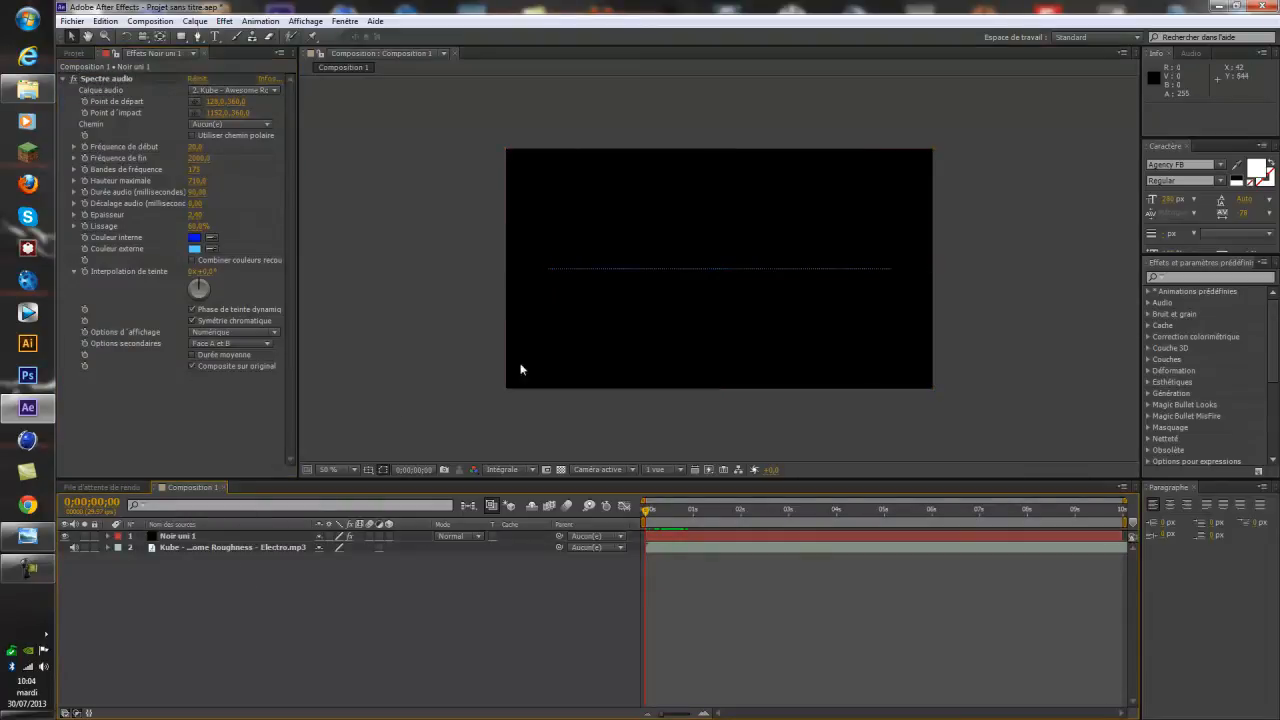
{"action": "left_click", "coordinate": [578, 272]}
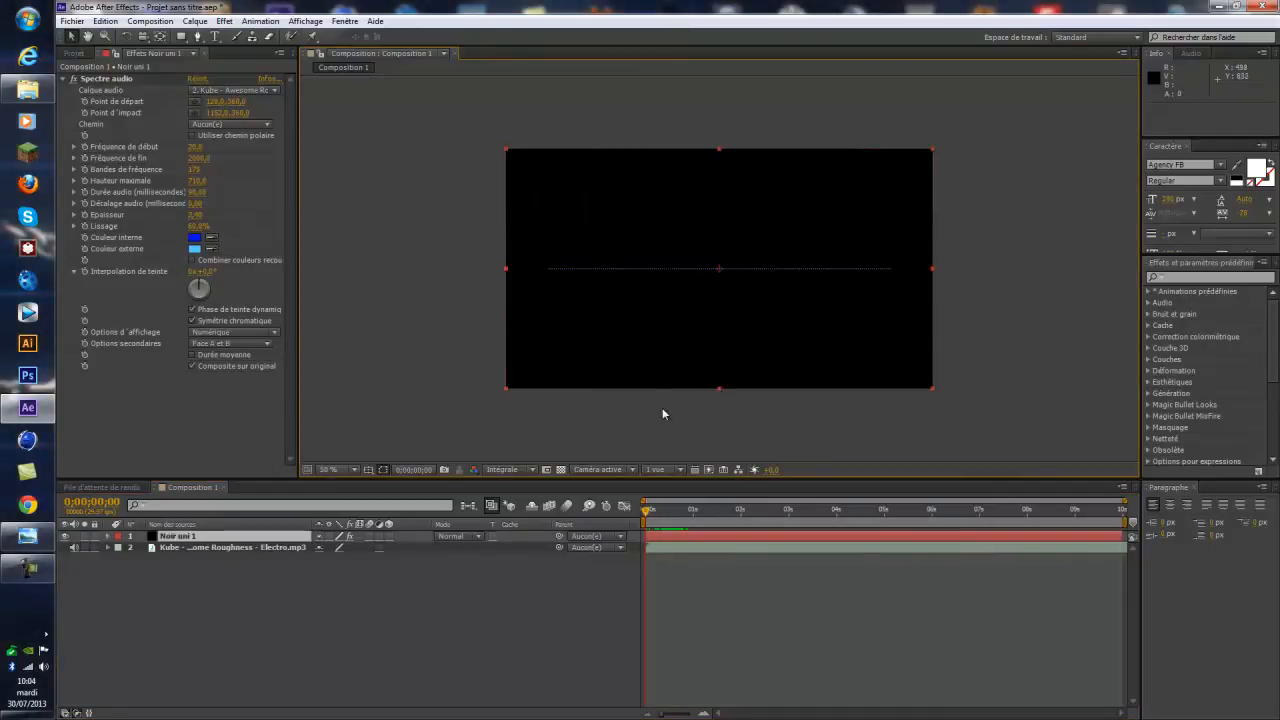
{"action": "left_click", "coordinate": [649, 512]}
{"action": "mouse_move", "coordinate": [649, 512]}
{"action": "left_mouse_down"}
{"action": "mouse_move", "coordinate": [685, 511]}
{"action": "mouse_move", "coordinate": [670, 512]}
{"action": "left_mouse_up"}
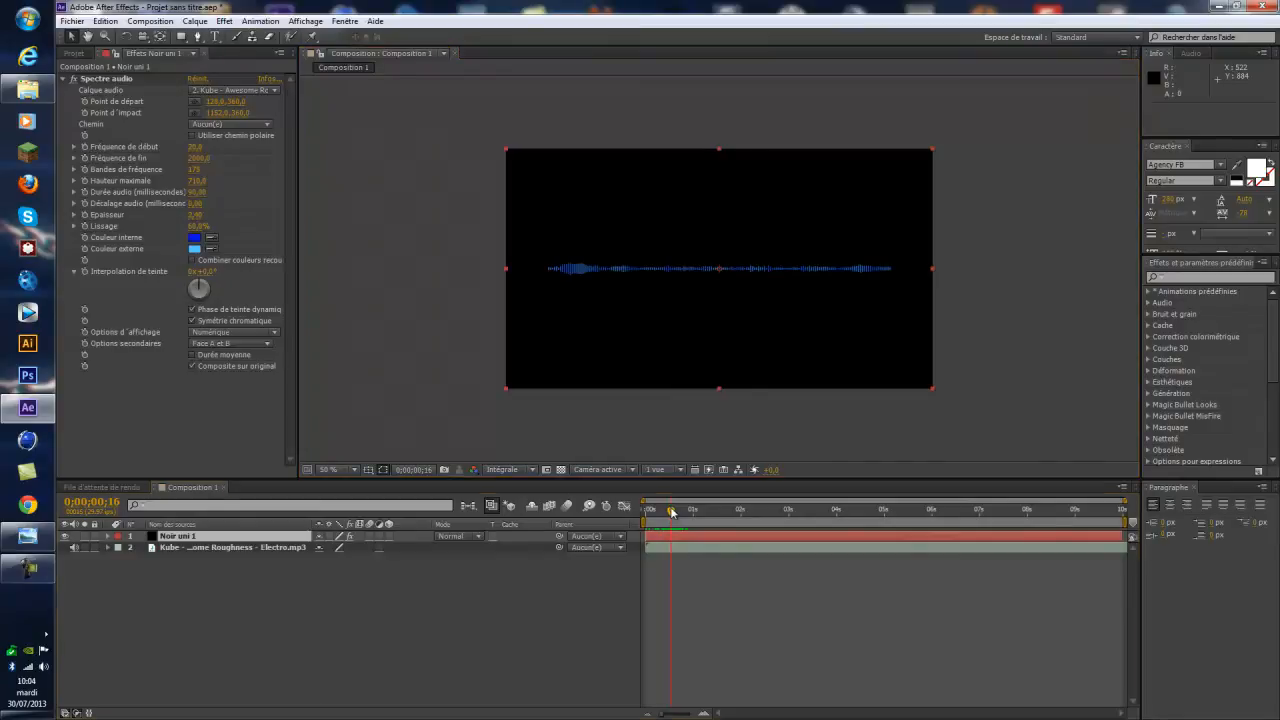
{"action": "left_click", "coordinate": [1191, 279]}
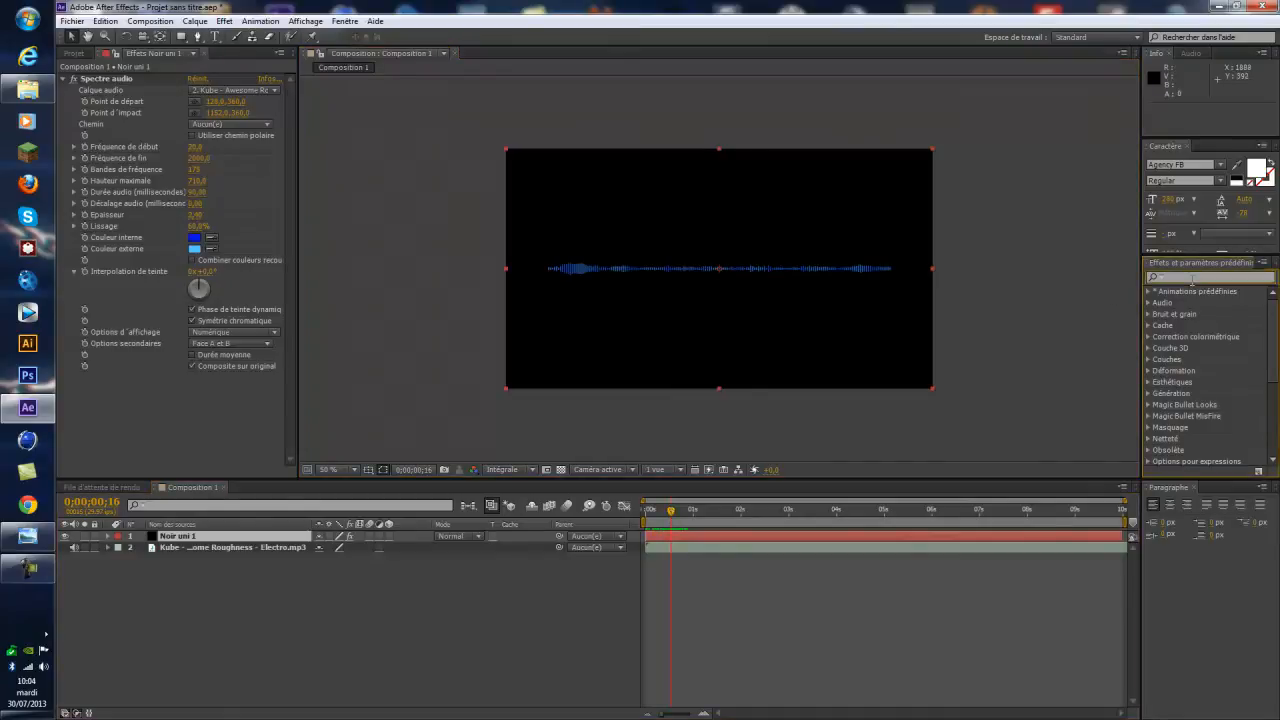
{"action": "type", "text": "Pol"}
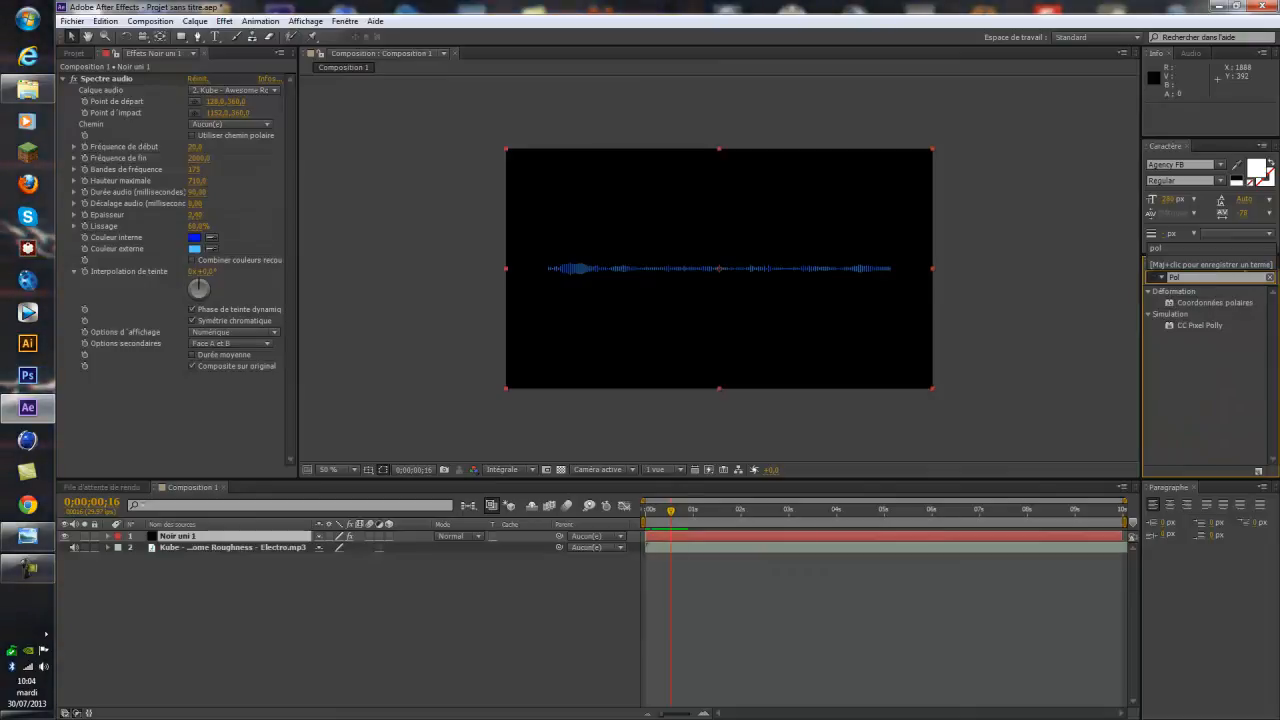
{"action": "left_click_drag", "start_coordinate": [1200, 302], "coordinate": [720, 266]}
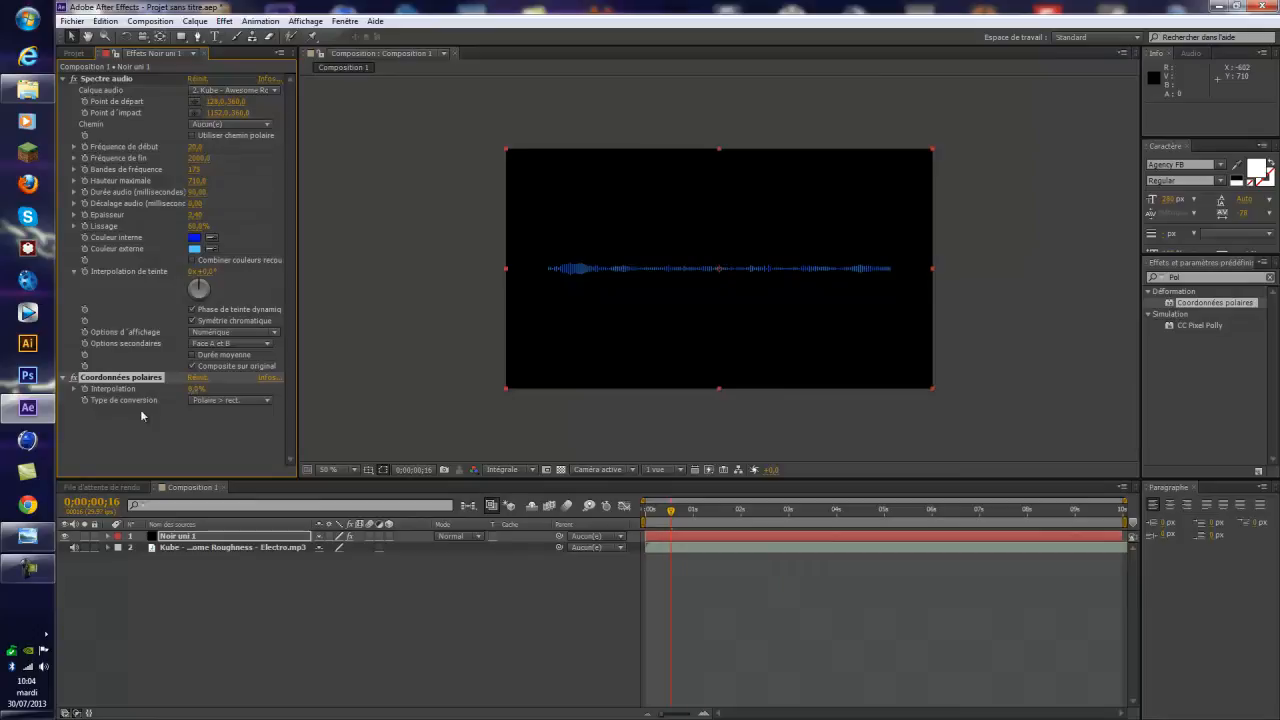
- Set the Coordonnées polaires conversion type to Rect. -> polaire and raise its interpolation to 80%
{"action": "left_click_drag", "start_coordinate": [189, 389], "coordinate": [158, 398]}
{"action": "left_click", "coordinate": [259, 404]}
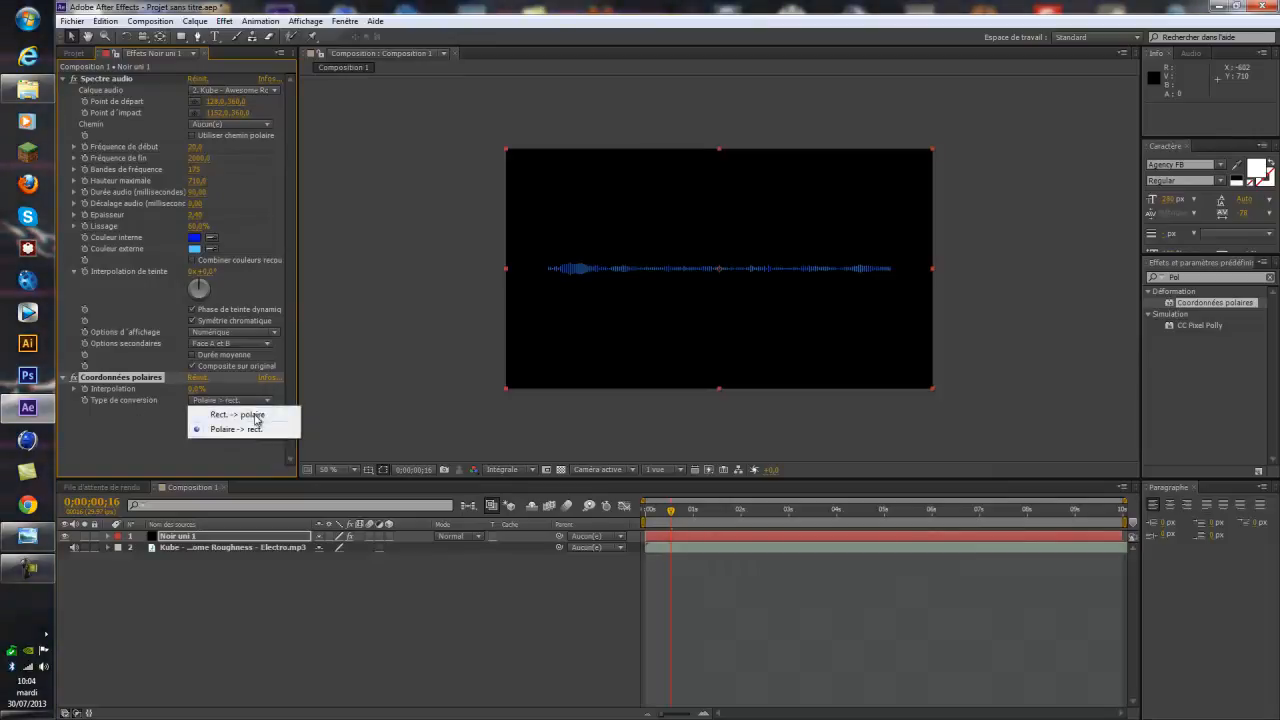
{"action": "left_click", "coordinate": [251, 427]}
{"action": "left_click_drag", "start_coordinate": [197, 390], "coordinate": [240, 379]}
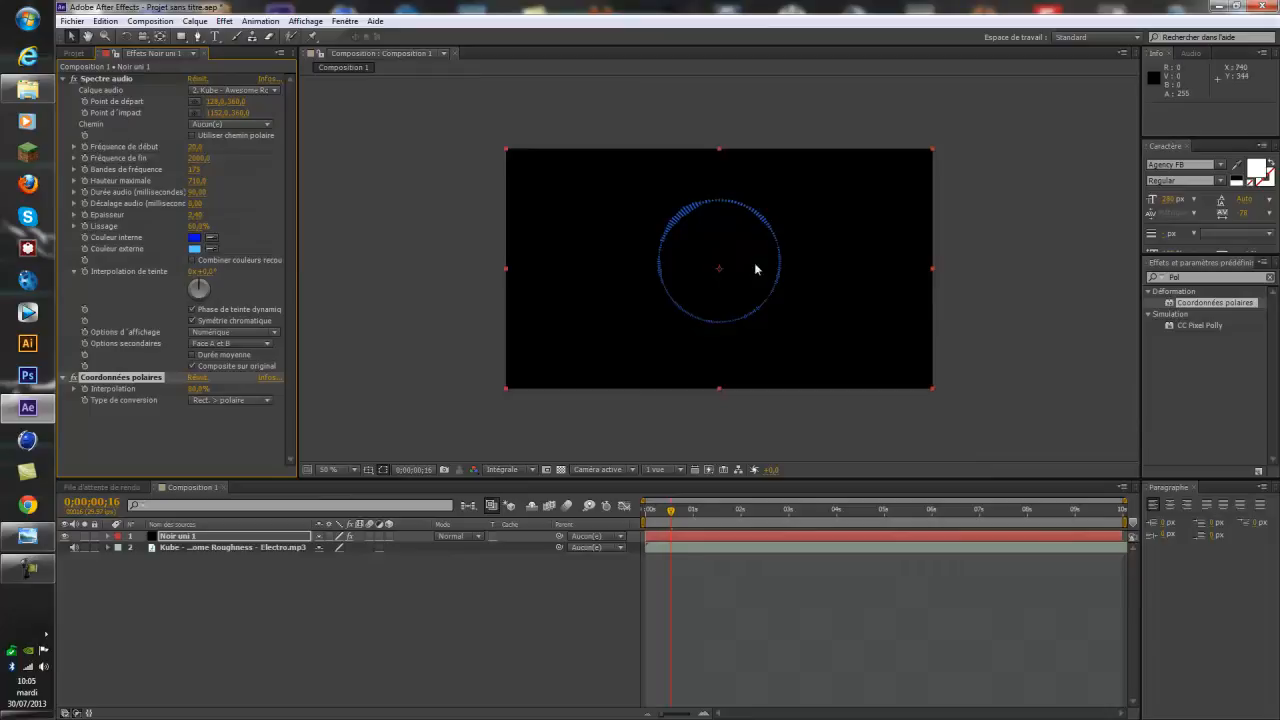
{"action": "left_click_drag", "start_coordinate": [740, 272], "coordinate": [747, 275]}
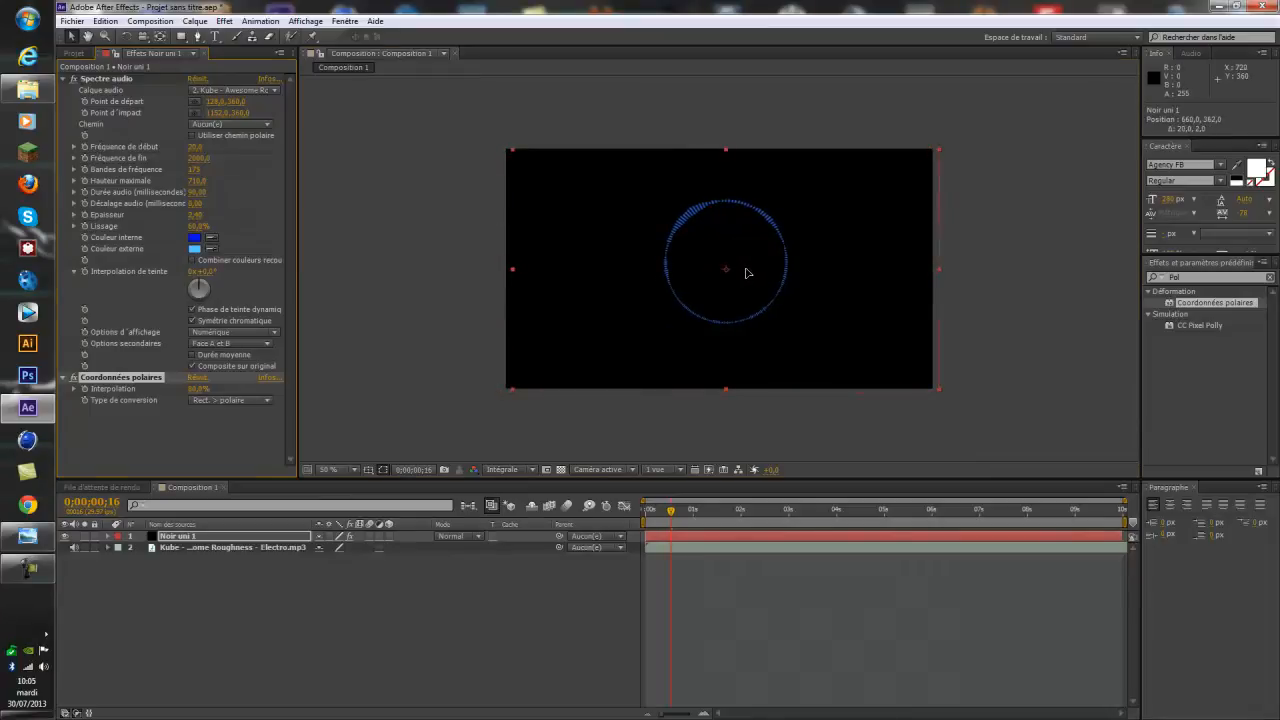
{"action": "key", "text": "ctrl+z"}
{"action": "key", "text": "ctrl+z"}
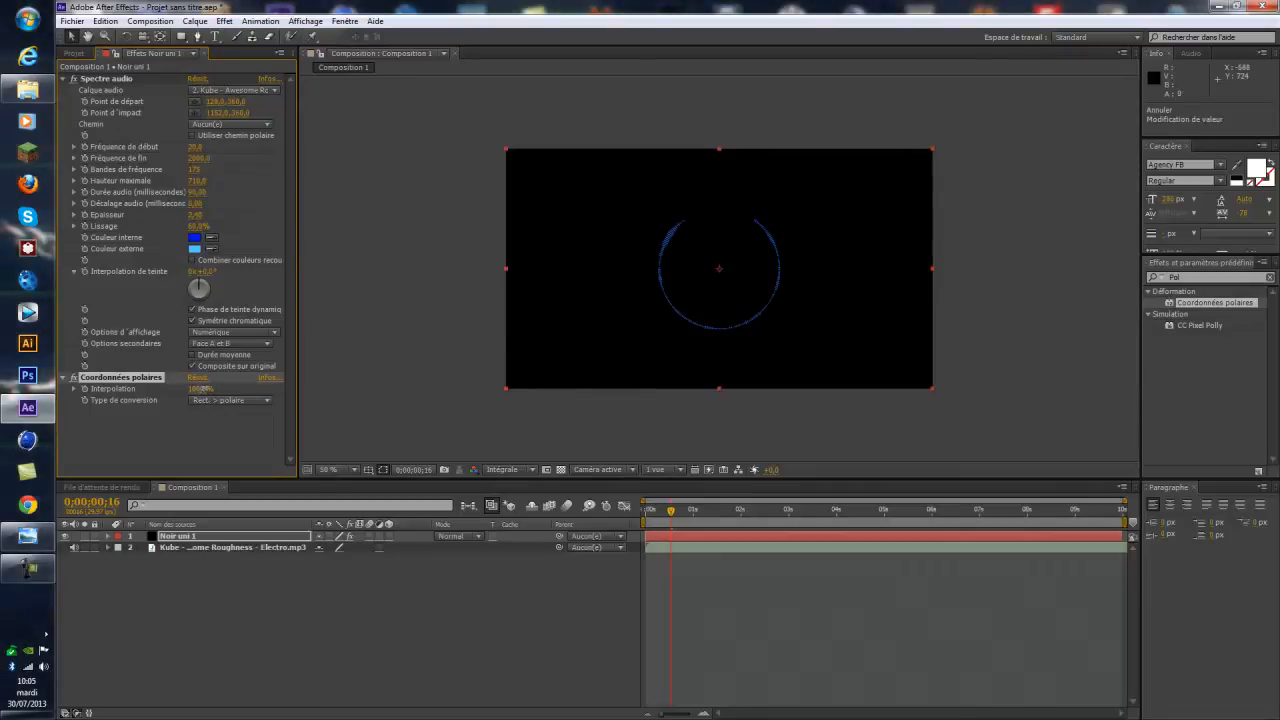
- Test the polar coordinates interpolation at 100% and settle it at 80% to close the circle
{"action": "mouse_move", "coordinate": [198, 386]}
{"action": "left_mouse_down"}
{"action": "mouse_move", "coordinate": [210, 387]}
{"action": "mouse_move", "coordinate": [153, 390]}
{"action": "mouse_move", "coordinate": [205, 395]}
{"action": "left_mouse_up"}
{"action": "left_click", "coordinate": [199, 389]}
{"action": "key", "text": "Return"}
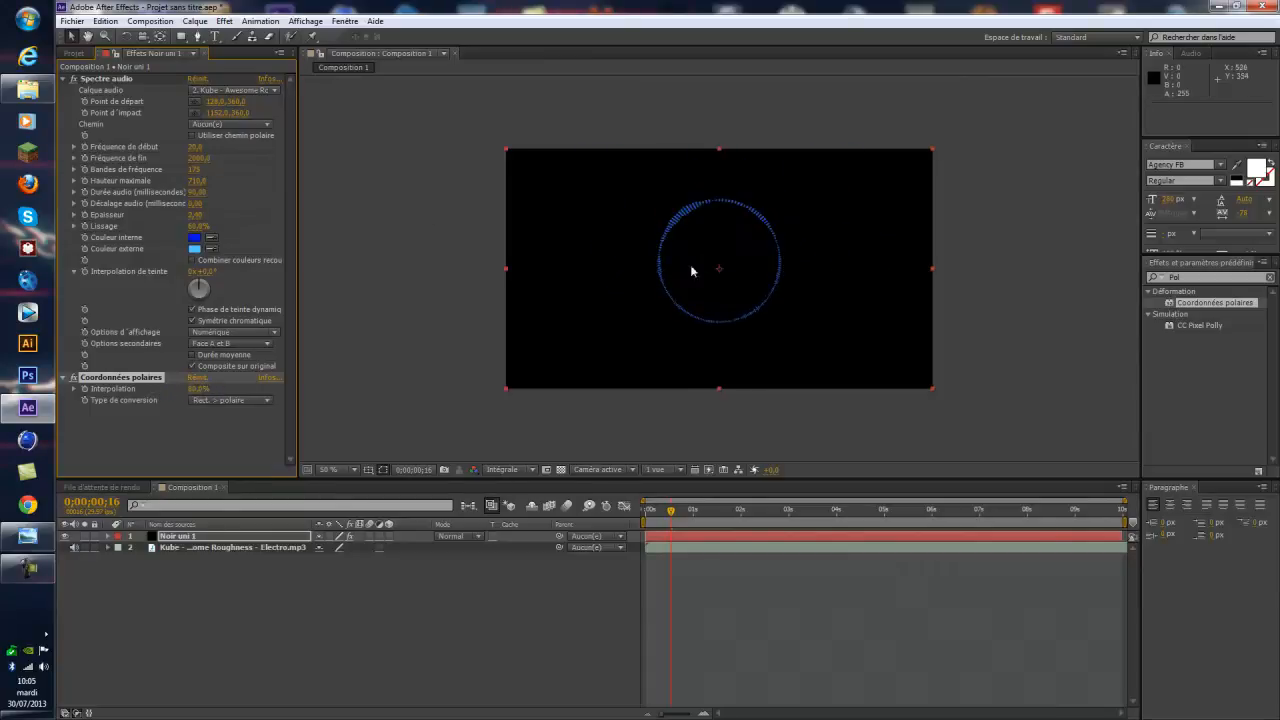
- Add OK !_out.jpg as the lowest layer of the composition and scale it to about 67% to fit the frame
{"action": "left_click", "coordinate": [74, 54]}
{"action": "left_click", "coordinate": [118, 198]}
{"action": "left_click_drag", "start_coordinate": [113, 209], "coordinate": [246, 620]}
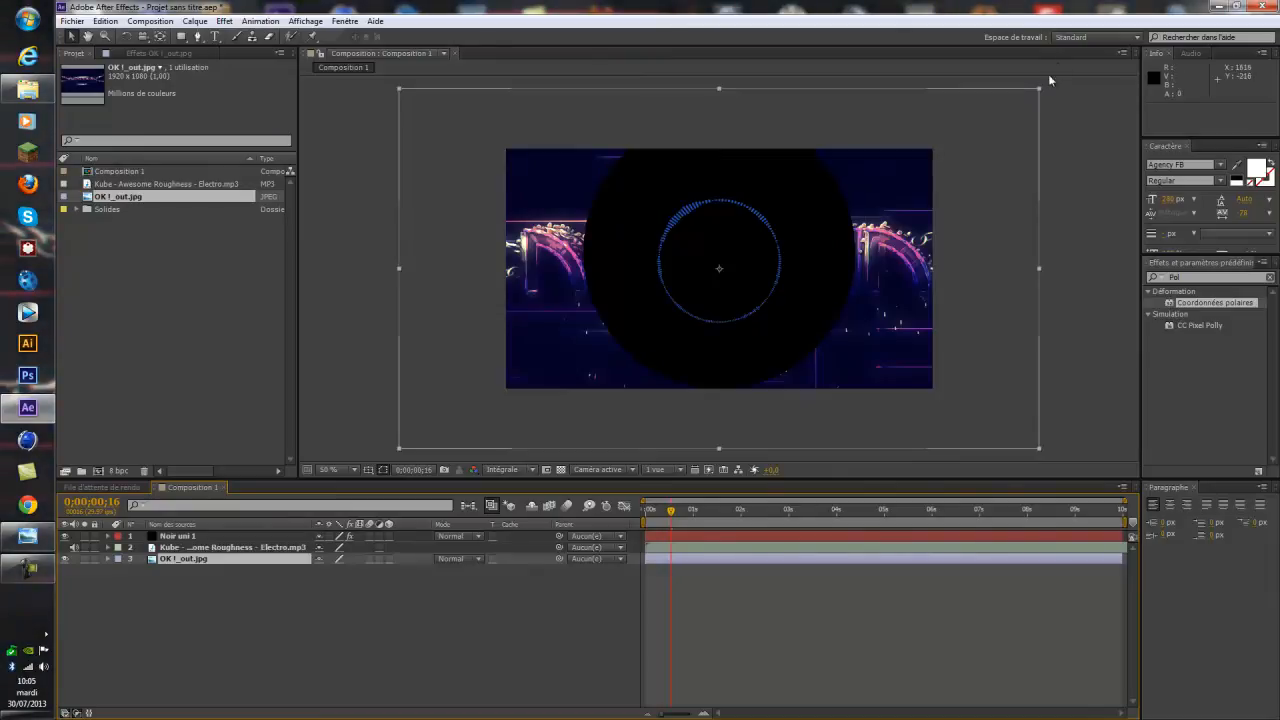
{"action": "left_click", "coordinate": [1006, 108]}
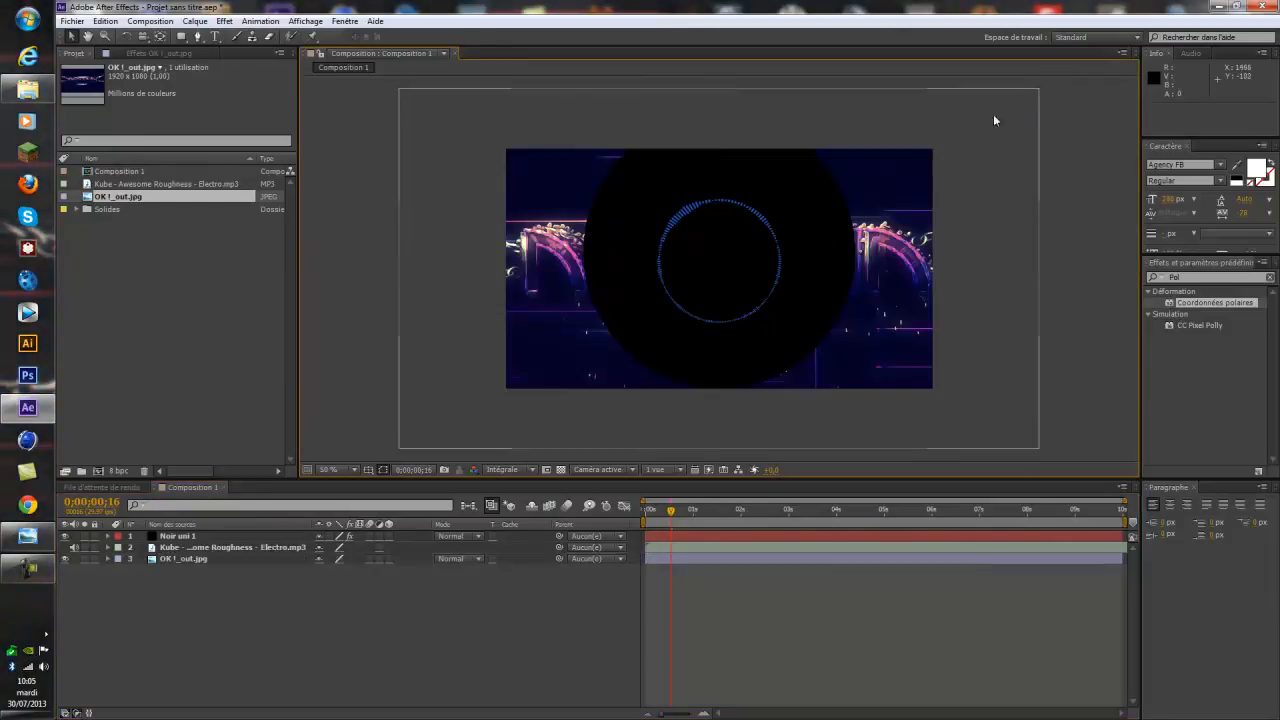
{"action": "left_click", "coordinate": [973, 131]}
{"action": "left_click_drag", "start_coordinate": [1036, 88], "coordinate": [938, 145]}
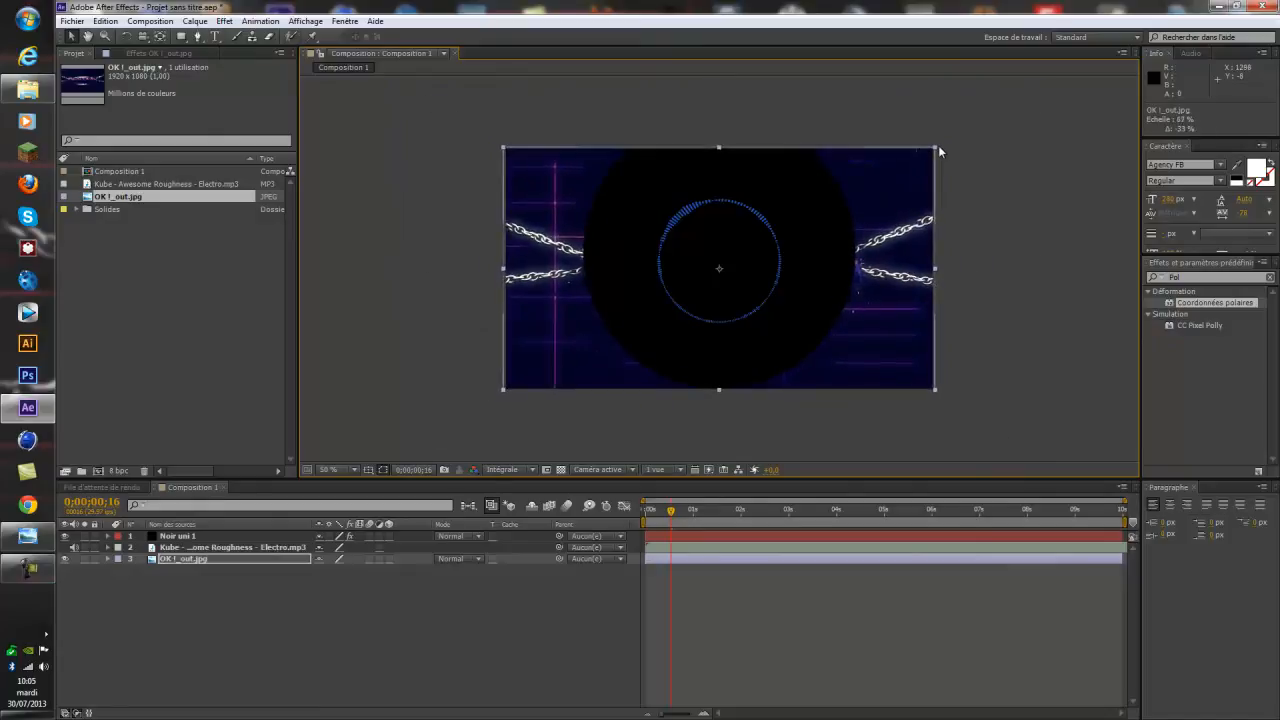
- Reopen the black solid's effect controls and set the layer's blending mode to Addition
{"action": "left_click", "coordinate": [197, 537]}
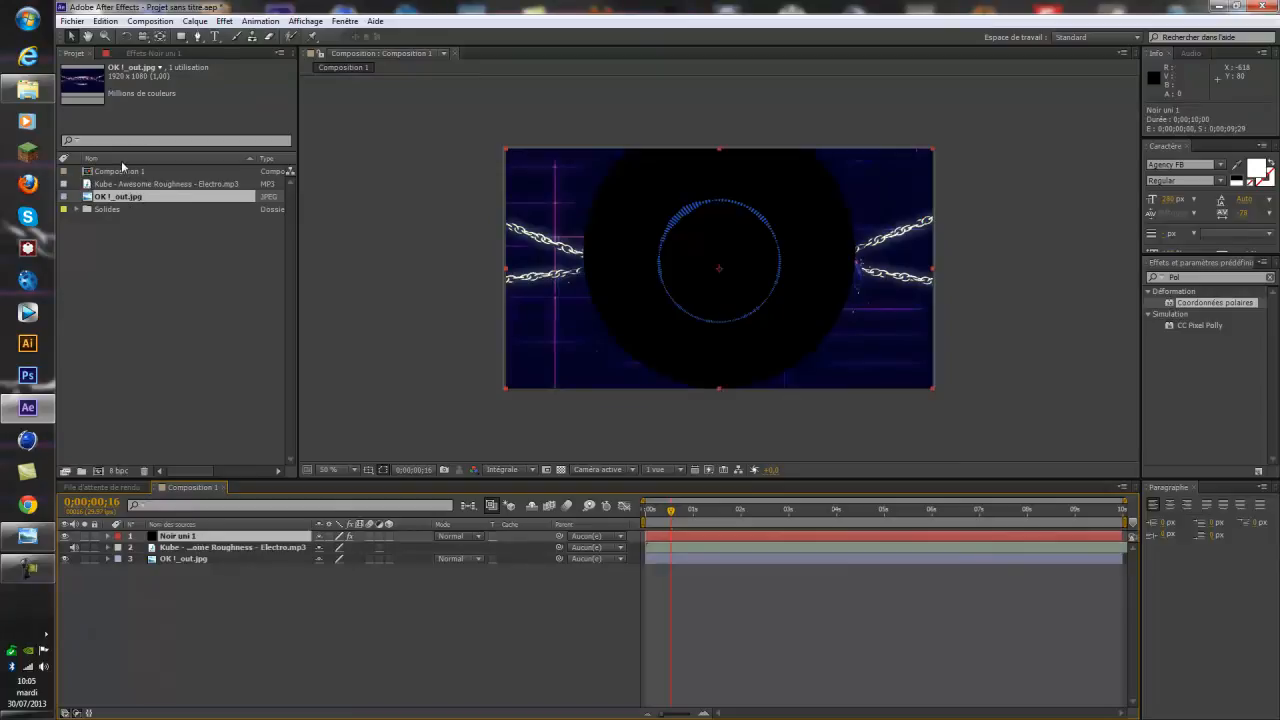
{"action": "left_click", "coordinate": [153, 53]}
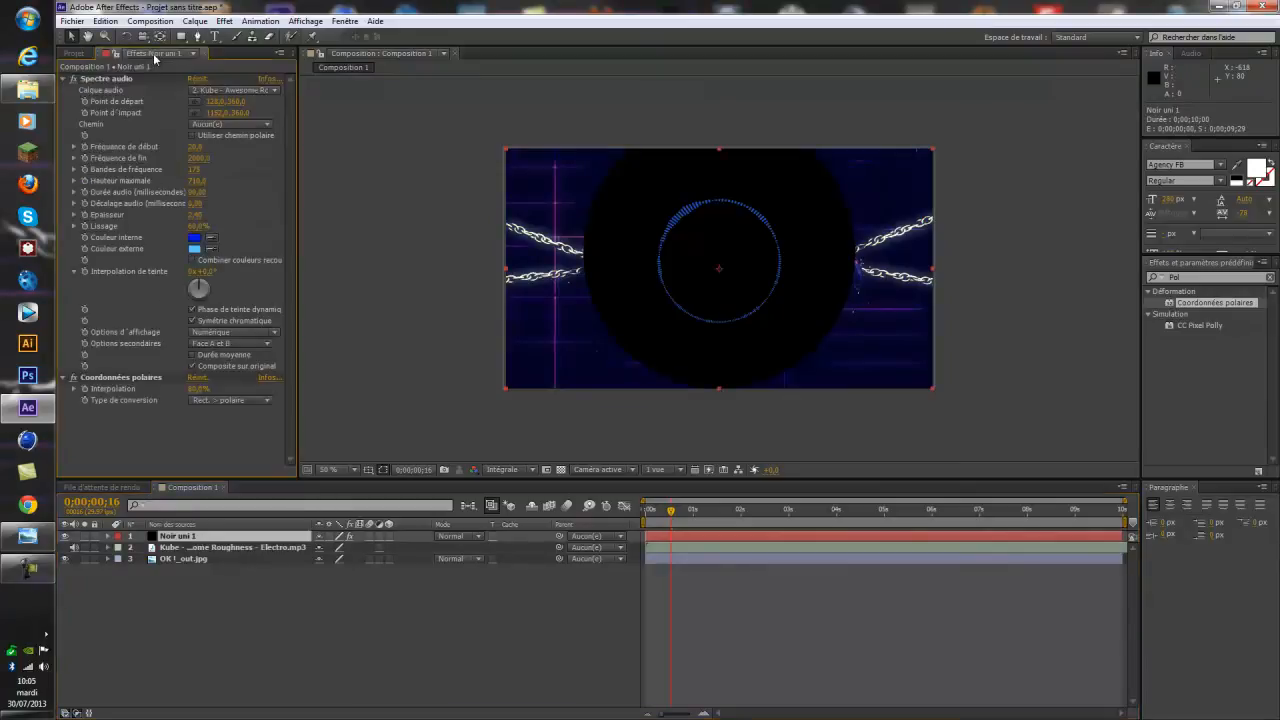
{"action": "mouse_move", "coordinate": [197, 389]}
{"action": "left_mouse_down"}
{"action": "mouse_move", "coordinate": [137, 388]}
{"action": "mouse_move", "coordinate": [182, 382]}
{"action": "left_mouse_up"}
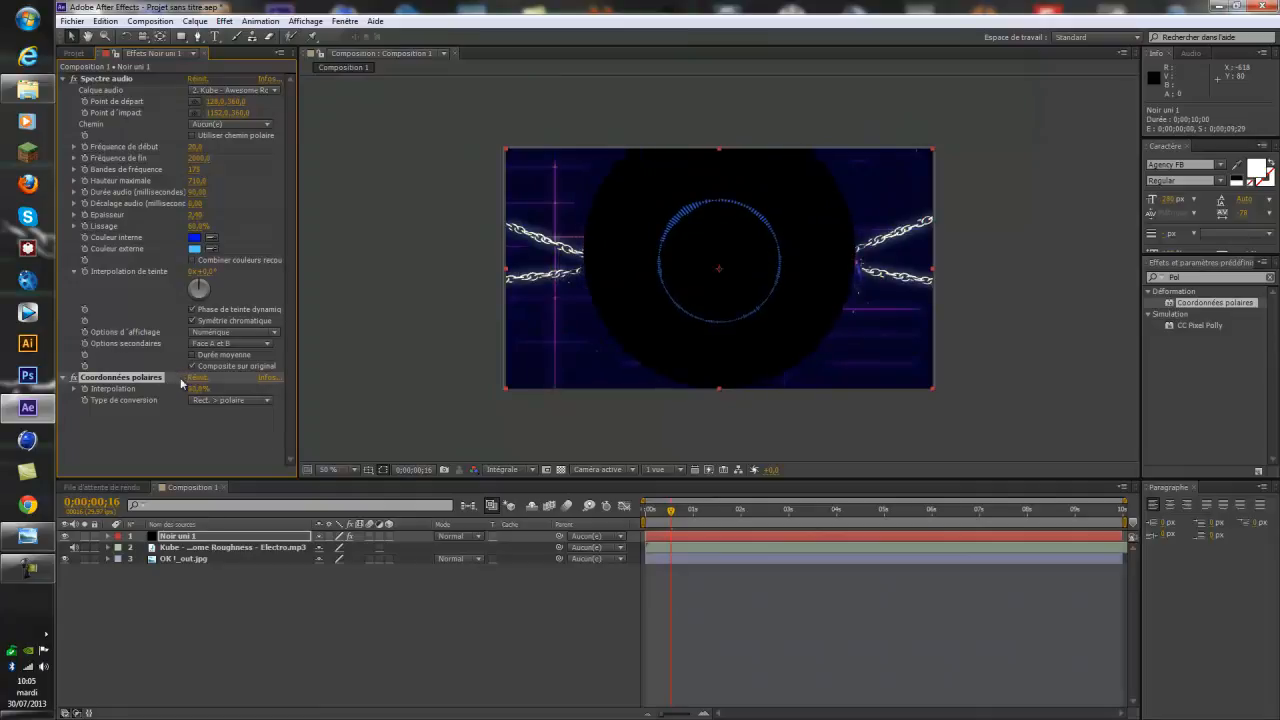
{"action": "left_click", "coordinate": [468, 536]}
{"action": "left_click", "coordinate": [476, 536]}
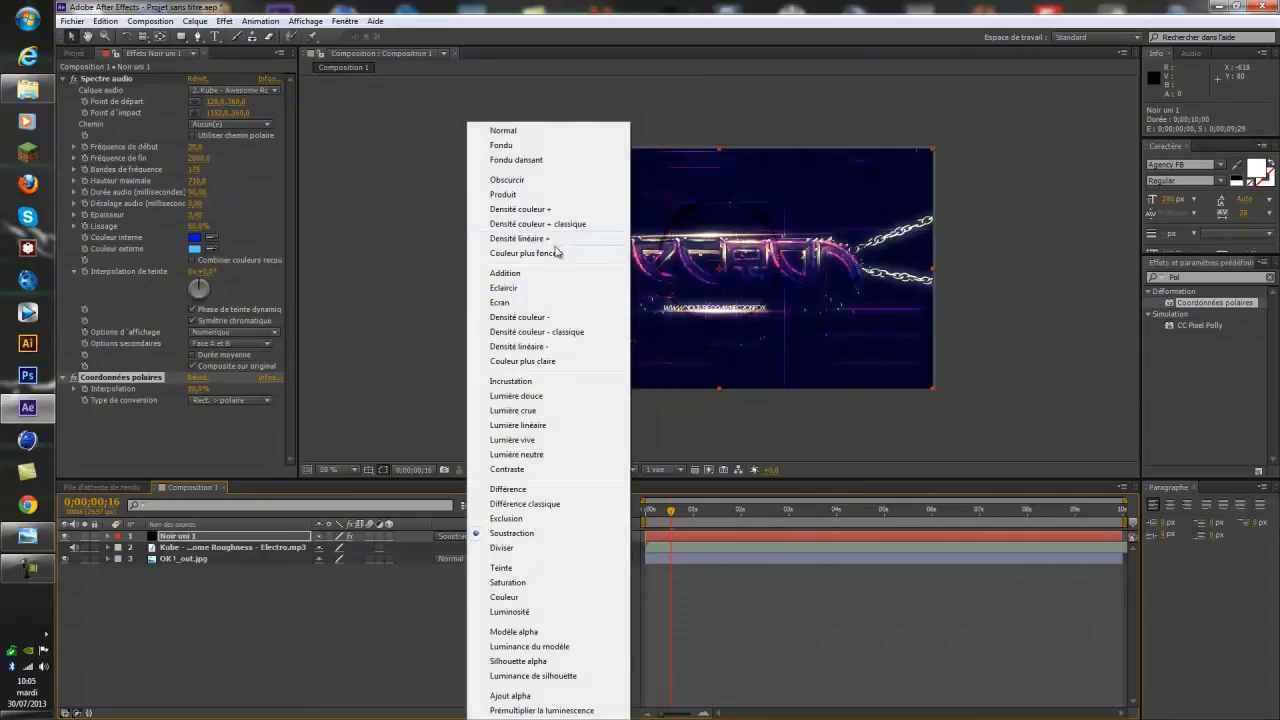
{"action": "left_click", "coordinate": [526, 274]}
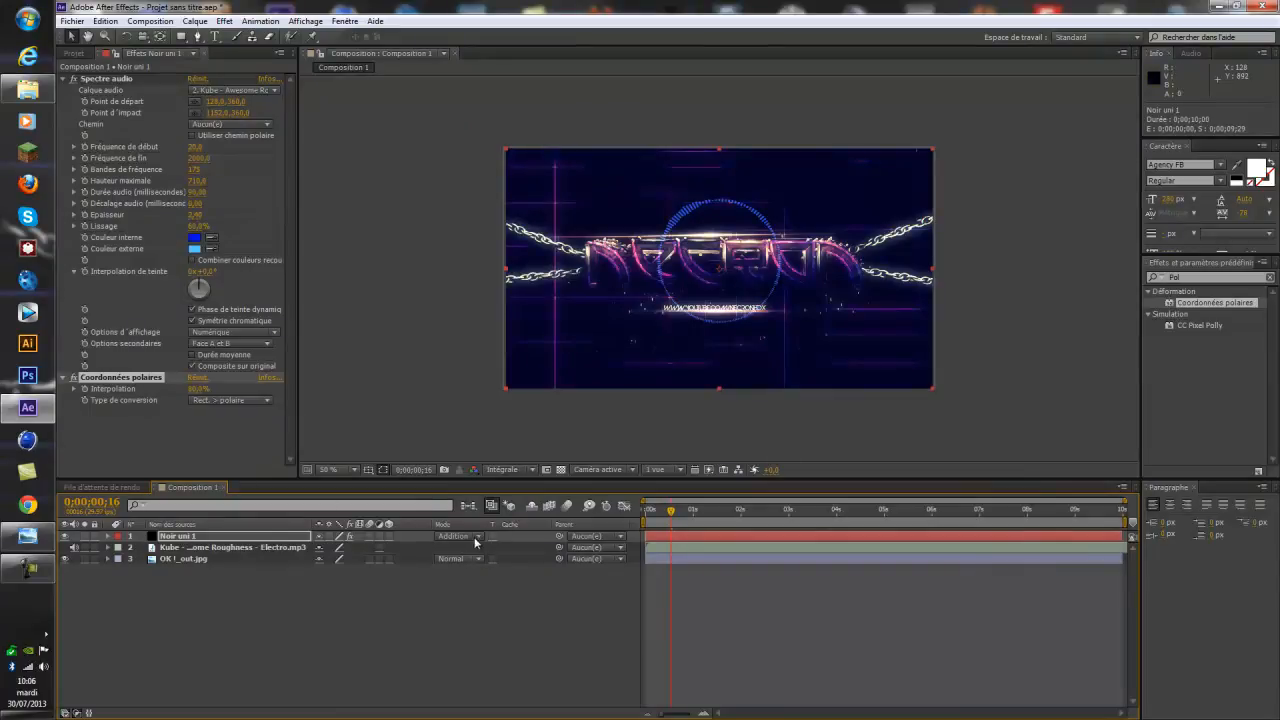
- Move the current time to 0;00;00;19, try Face A for the spectrum's Options secondaires and set it to Face B
{"action": "left_click", "coordinate": [708, 530]}
{"action": "mouse_move", "coordinate": [672, 512]}
{"action": "left_mouse_down"}
{"action": "mouse_move", "coordinate": [652, 512]}
{"action": "mouse_move", "coordinate": [732, 512]}
{"action": "mouse_move", "coordinate": [676, 512]}
{"action": "left_mouse_up"}
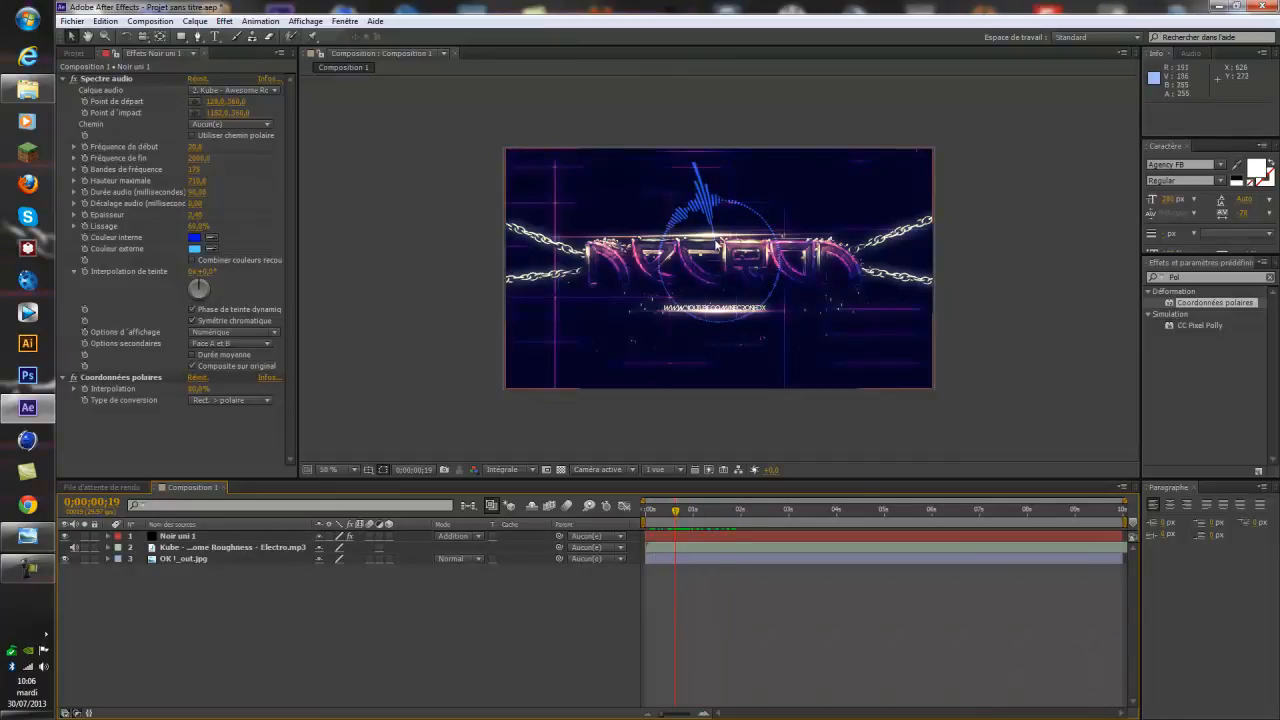
{"action": "left_click", "coordinate": [102, 342]}
{"action": "left_click", "coordinate": [229, 345]}
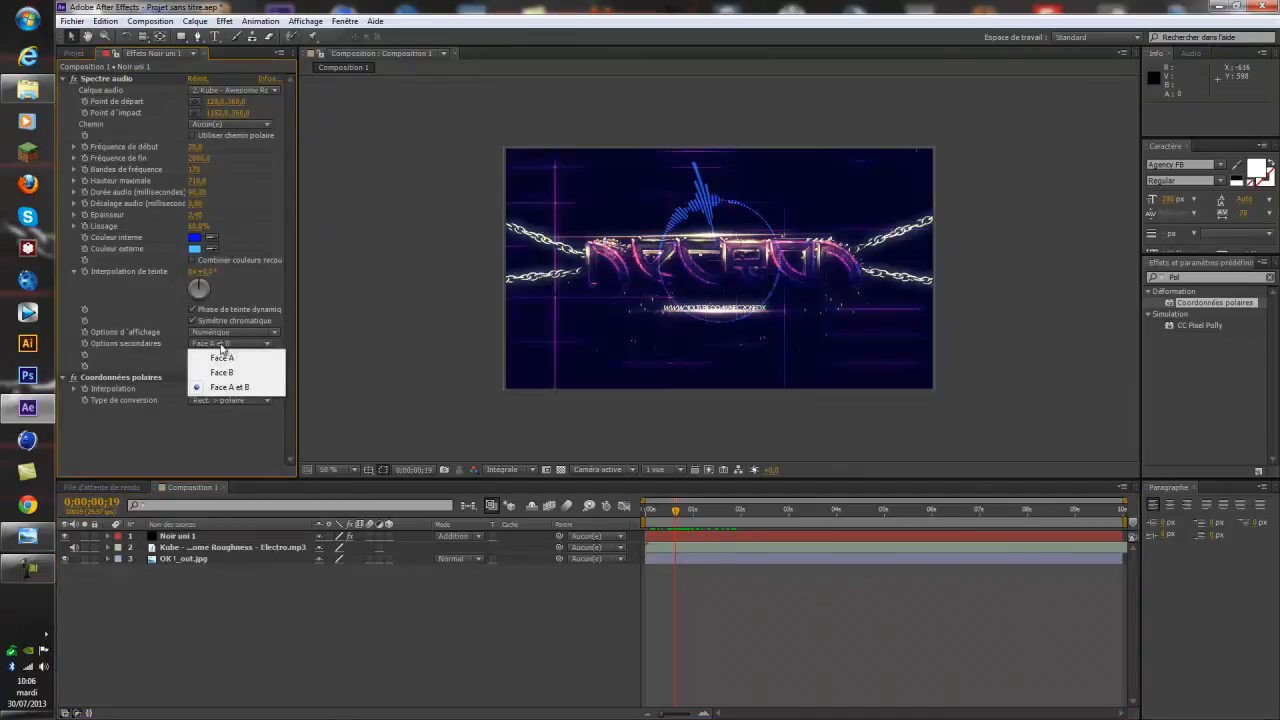
{"action": "left_click", "coordinate": [240, 358]}
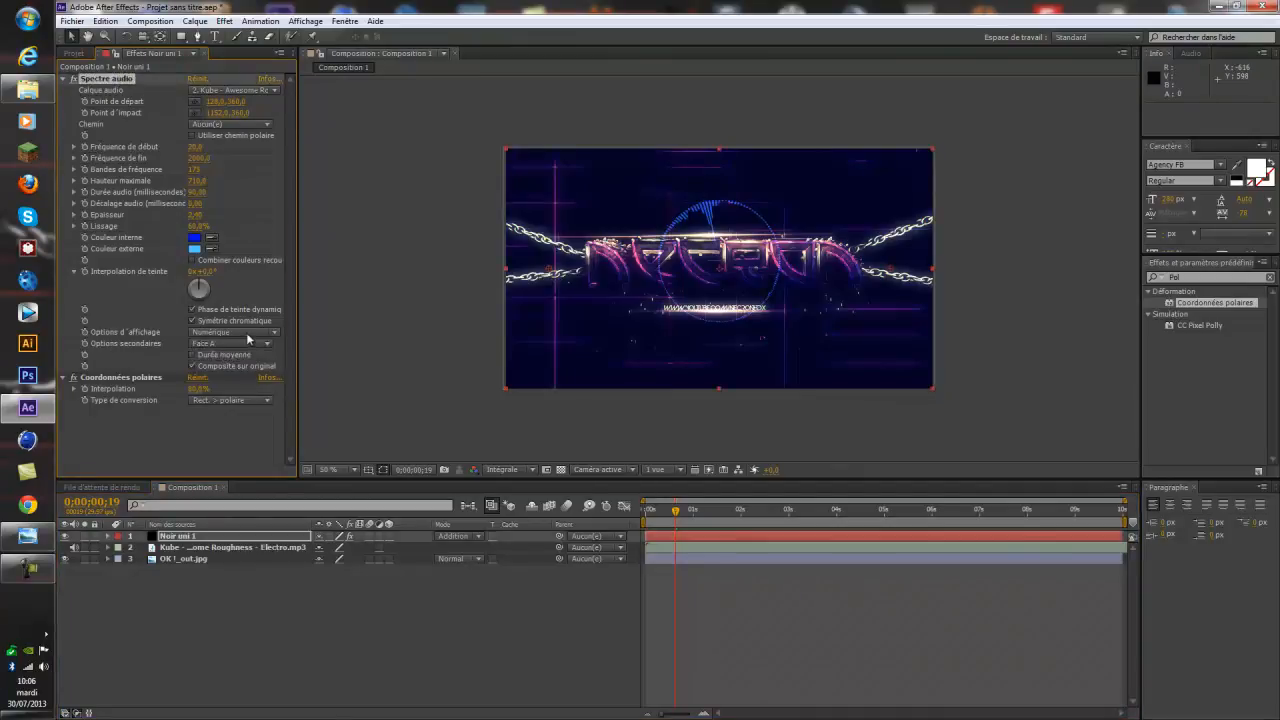
{"action": "left_click", "coordinate": [237, 343]}
{"action": "left_click", "coordinate": [236, 372]}
- Try Lignes analogiques for the spectrum's display options (Options d'affichage) and switch them to Points analogiques
{"action": "left_click", "coordinate": [232, 331]}
{"action": "left_click", "coordinate": [236, 354]}
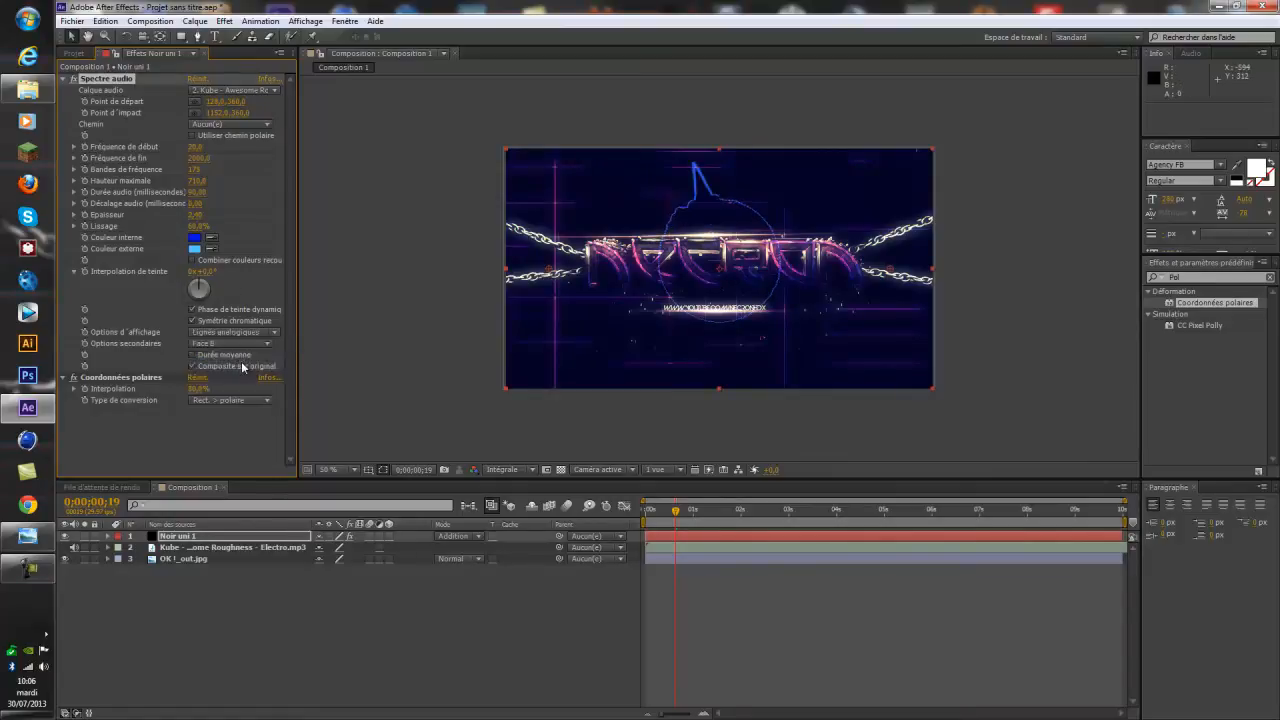
{"action": "left_click", "coordinate": [231, 333]}
{"action": "left_click", "coordinate": [236, 372]}
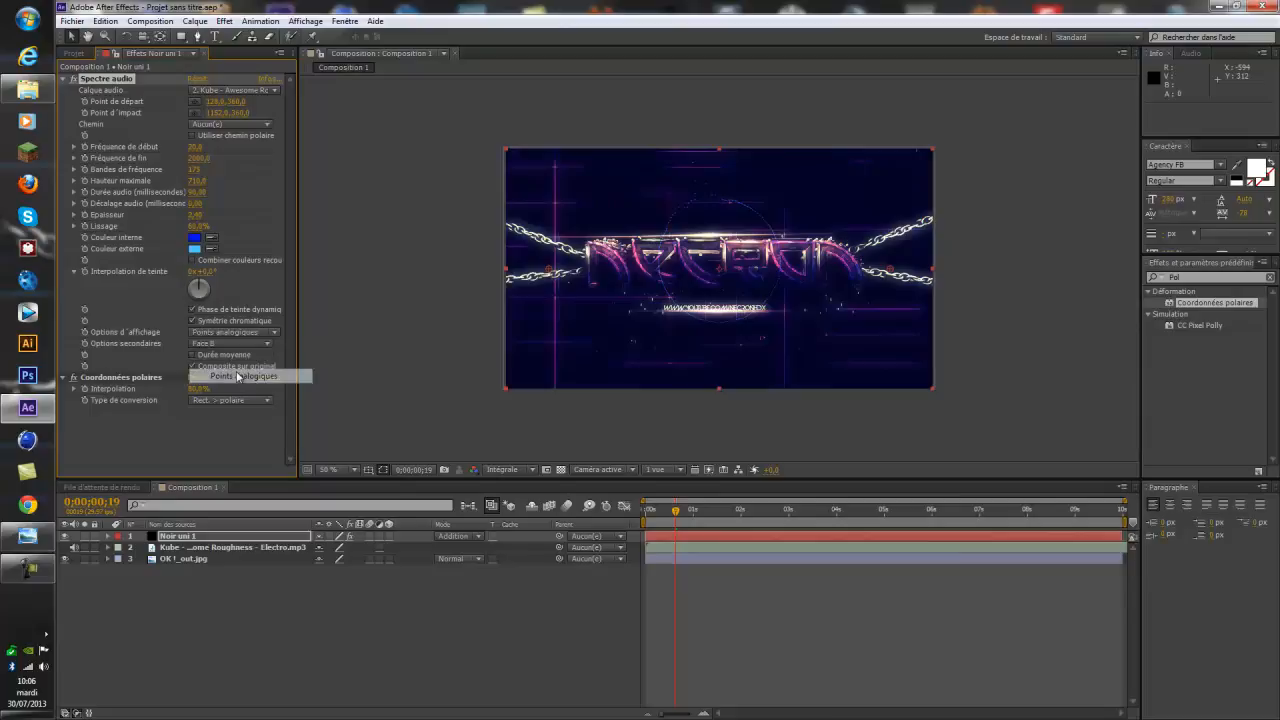
- Try Lignes analogiques for the spectrum's Options d'affichage, return to the start of the timeline and set the display to Numérique
{"action": "left_click", "coordinate": [232, 331]}
{"action": "left_click", "coordinate": [236, 354]}
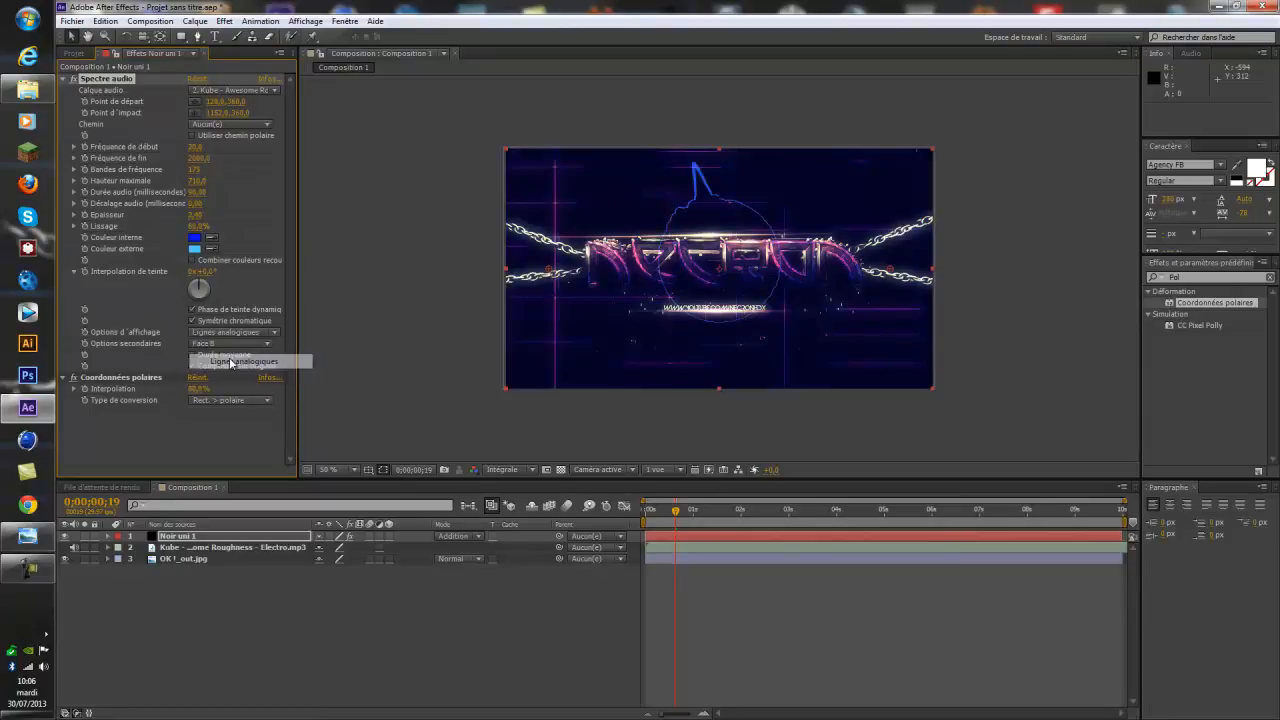
{"action": "left_click_drag", "start_coordinate": [675, 511], "coordinate": [575, 522]}
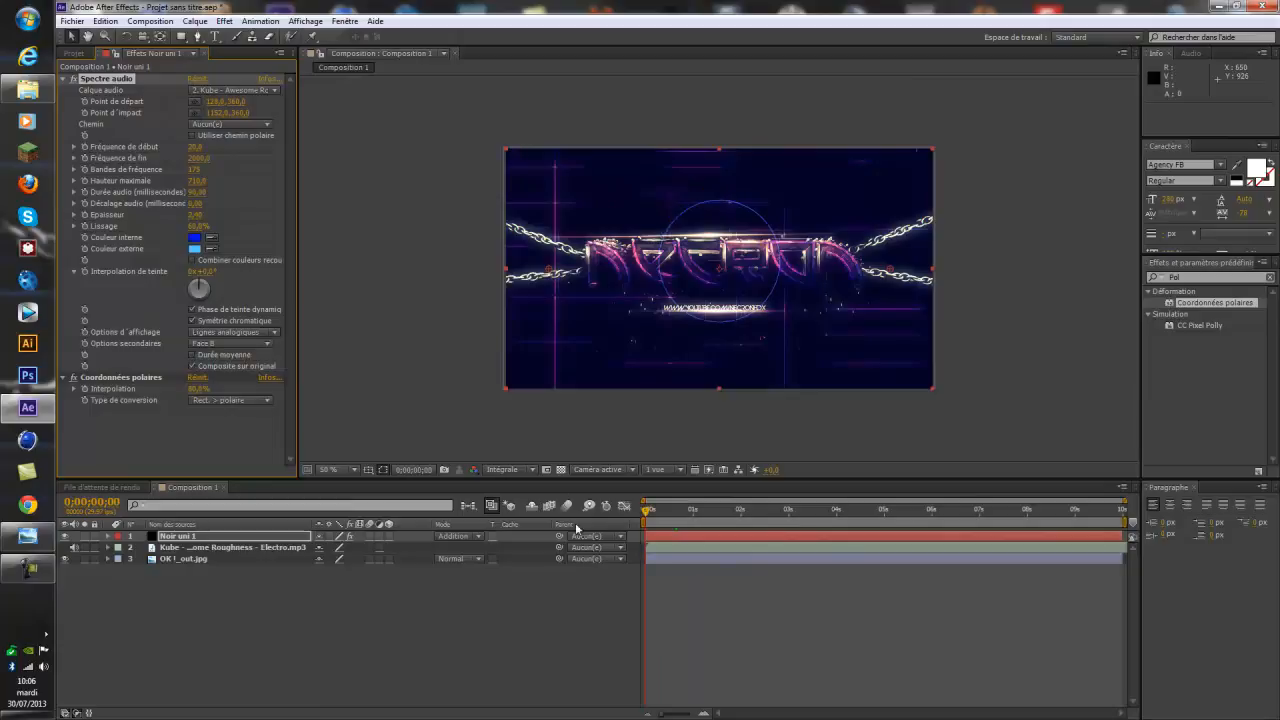
{"action": "left_click", "coordinate": [236, 332]}
{"action": "left_click", "coordinate": [238, 346]}
- Play a RAM preview of the composition with sound to check how the spectrum reacts to the music, and stop it
{"action": "left_click_drag", "start_coordinate": [648, 512], "coordinate": [697, 522]}
{"action": "key", "text": "KP_0"}
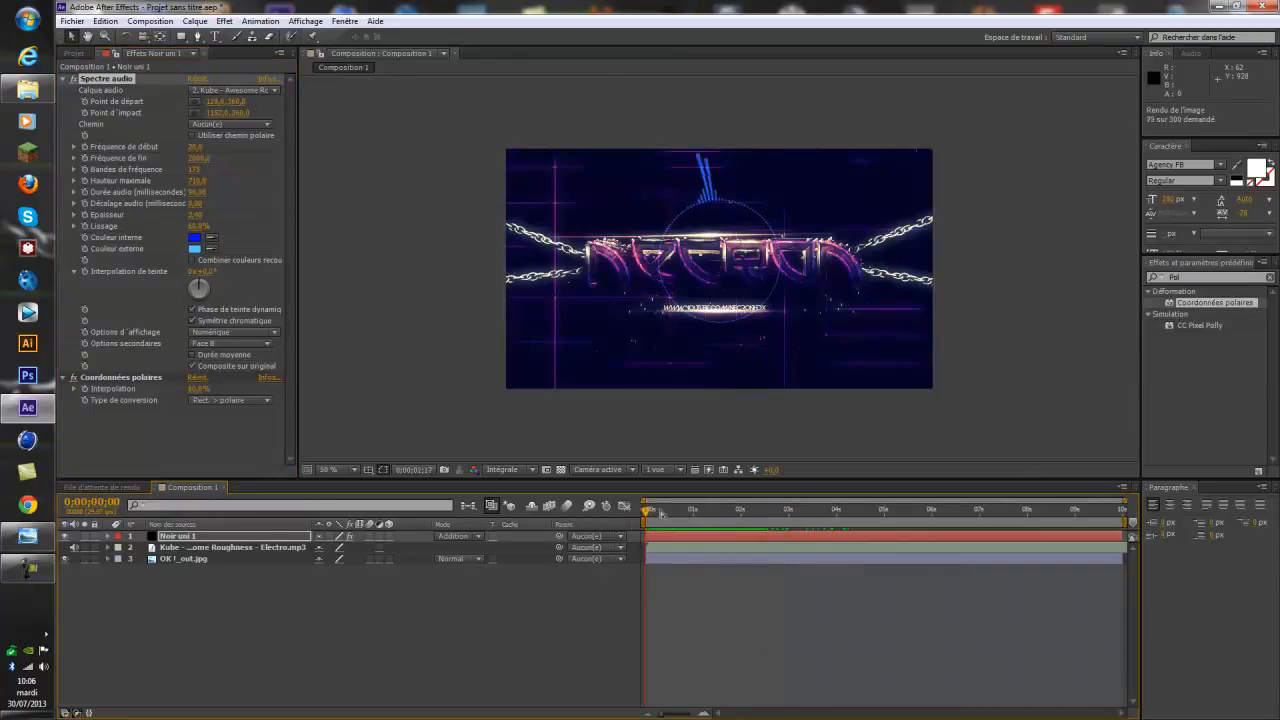
{"action": "key", "text": "space"}
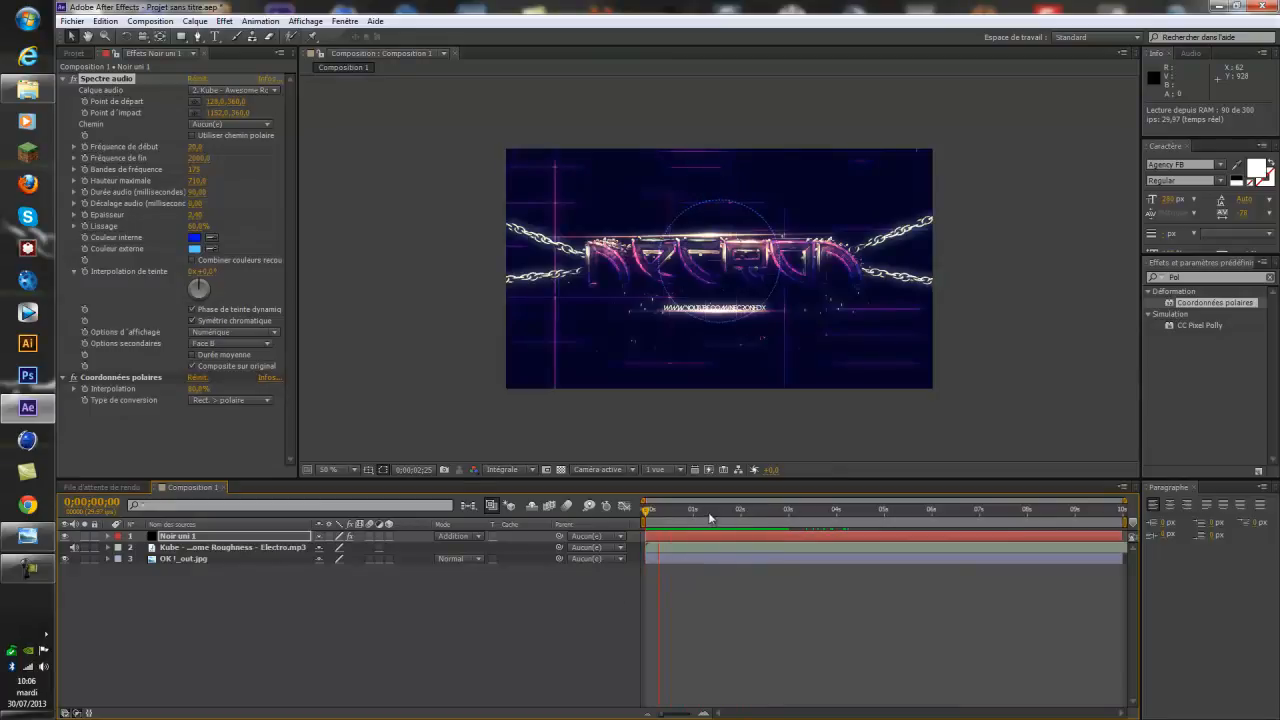
{"action": "key", "text": "space"}
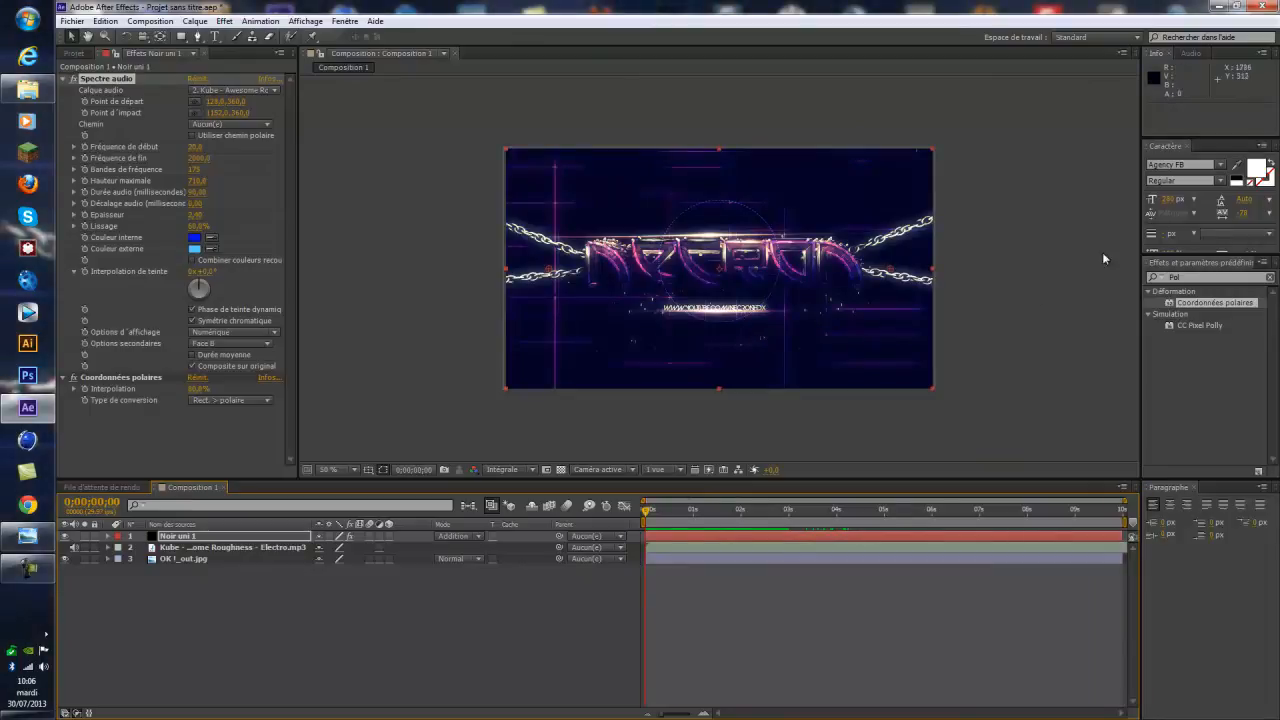
- Clear the search term in the effects and presets list and deselect the black solid layer
{"action": "left_click_drag", "start_coordinate": [1171, 253], "coordinate": [1170, 272]}
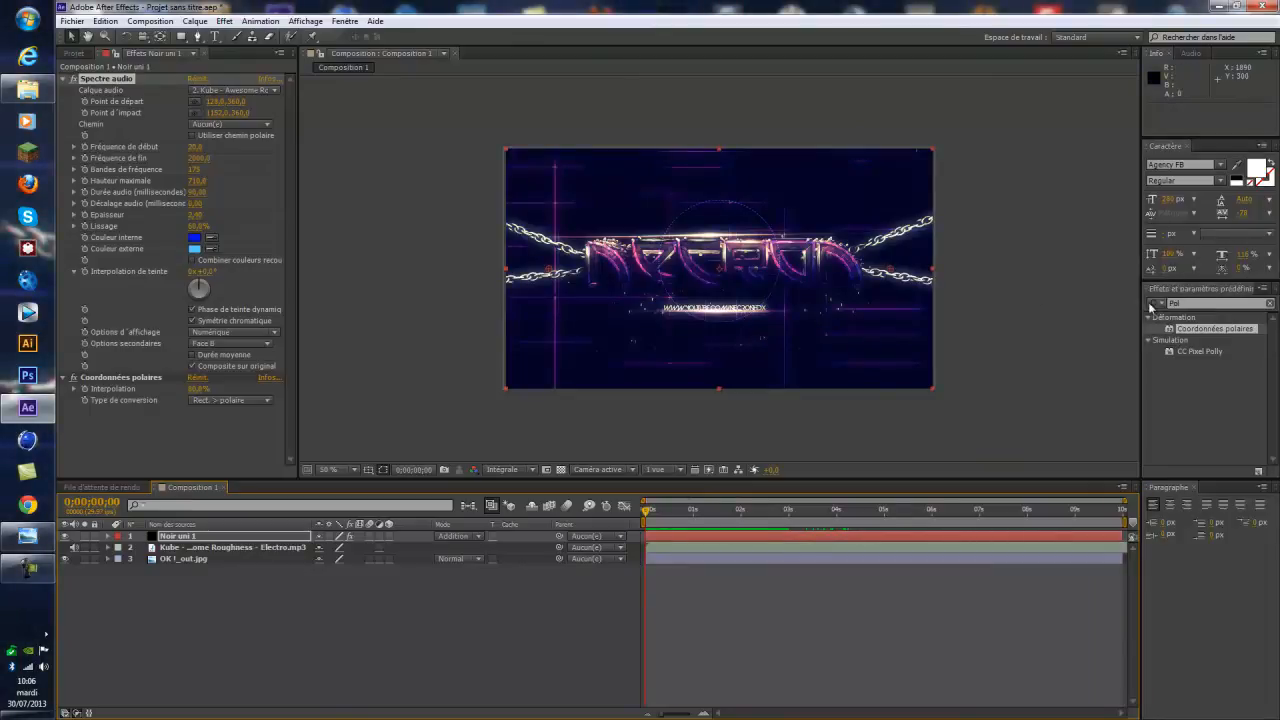
{"action": "left_click", "coordinate": [1268, 305]}
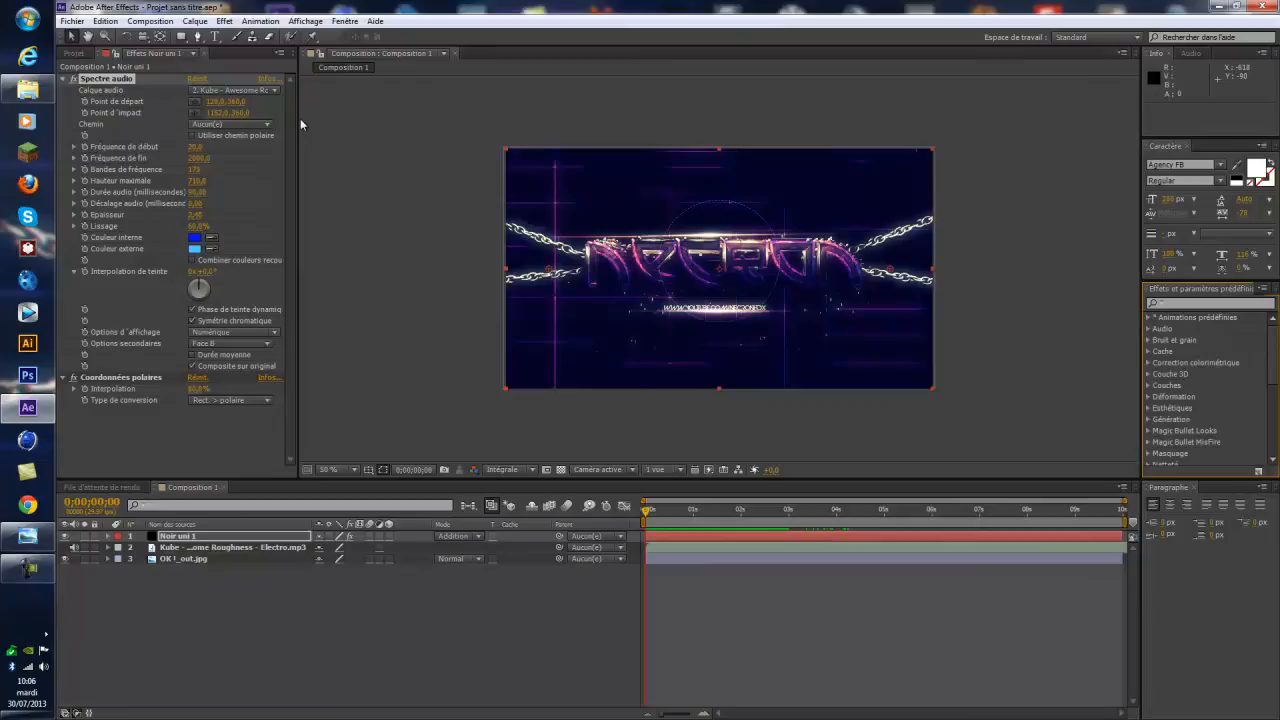
{"action": "left_click", "coordinate": [215, 585]}
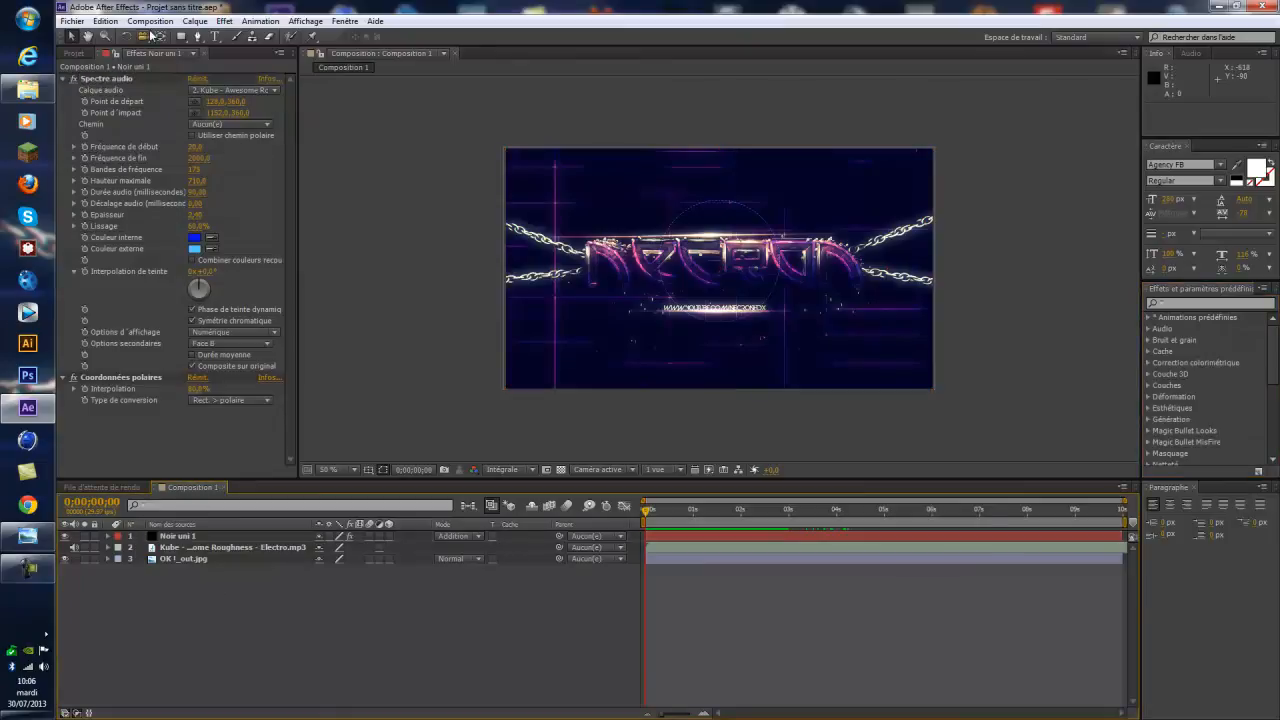
- Add Composition 1 to the render queue and accept its render settings with Optimale quality and Intégrale resolution
{"action": "left_click", "coordinate": [152, 21]}
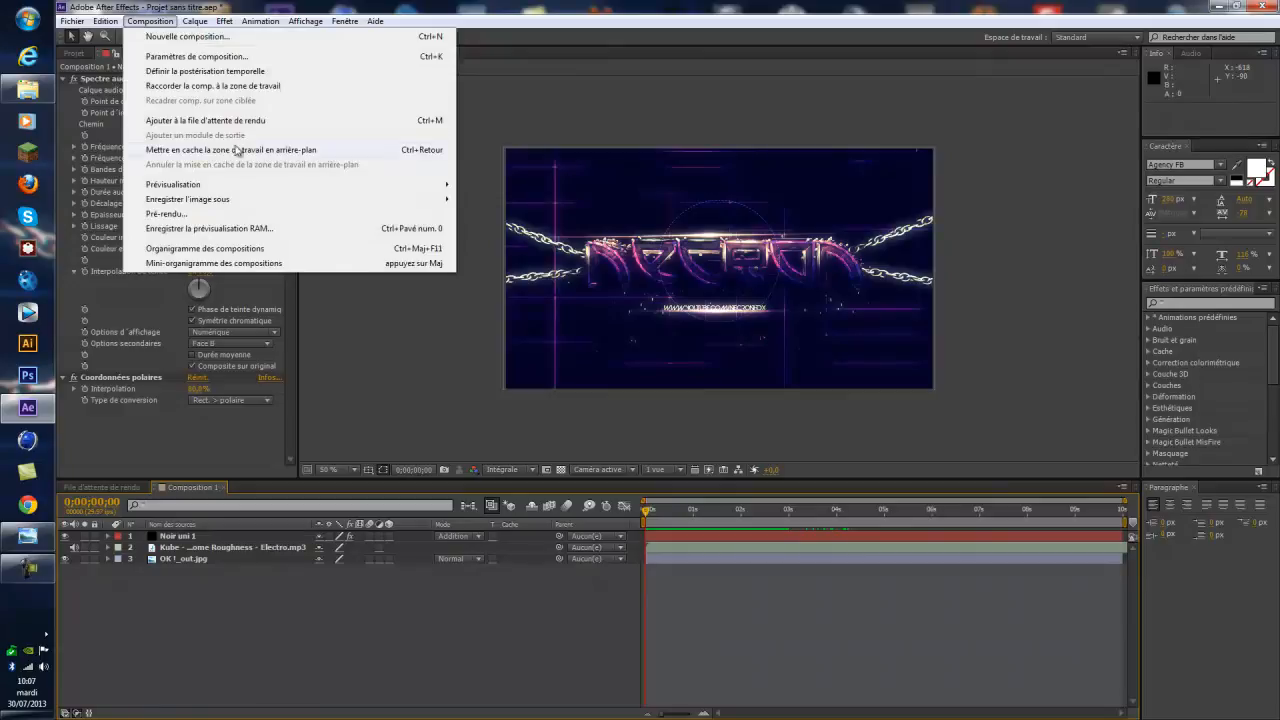
{"action": "left_click", "coordinate": [230, 120]}
{"action": "left_click", "coordinate": [181, 563]}
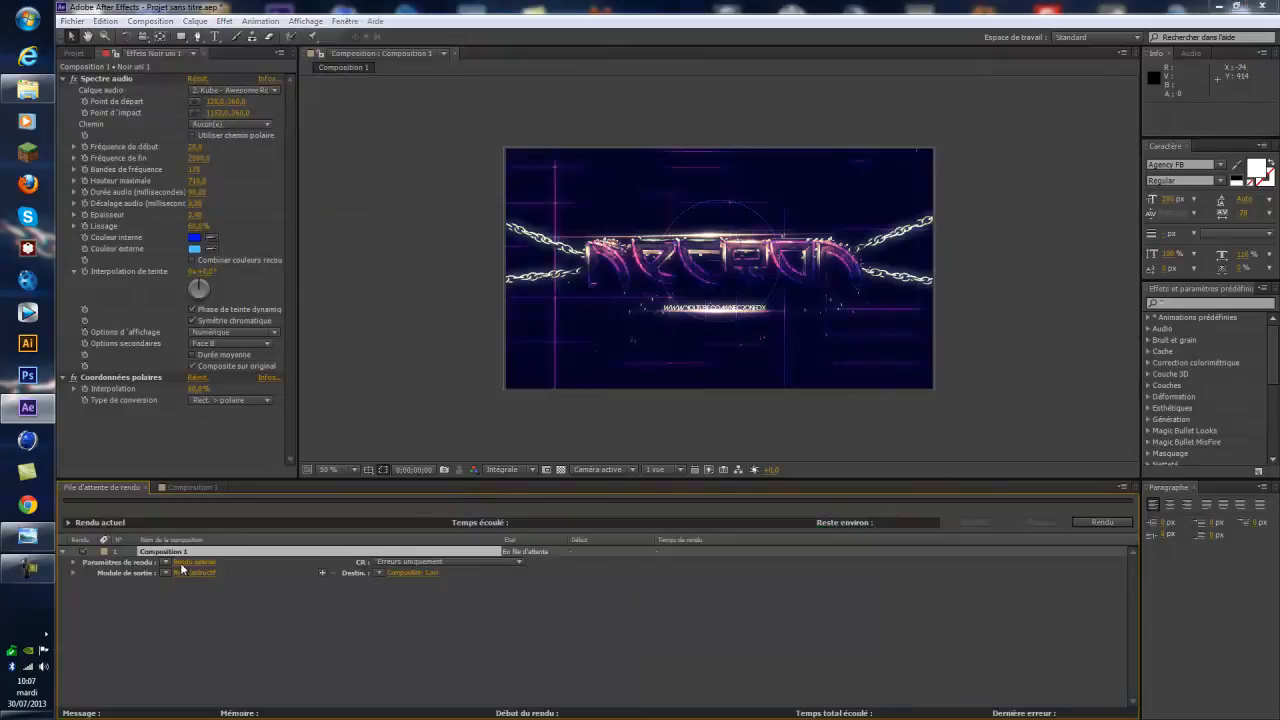
{"action": "left_click", "coordinate": [842, 530]}
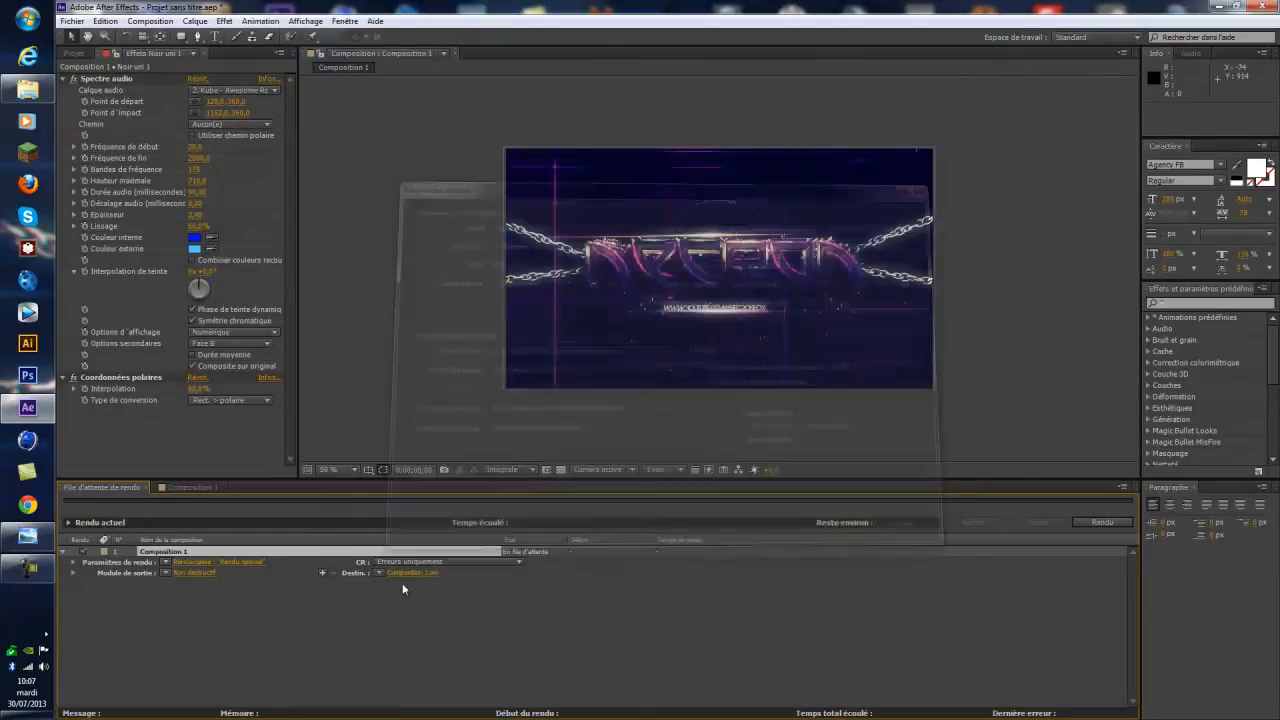
{"action": "left_click", "coordinate": [199, 563]}
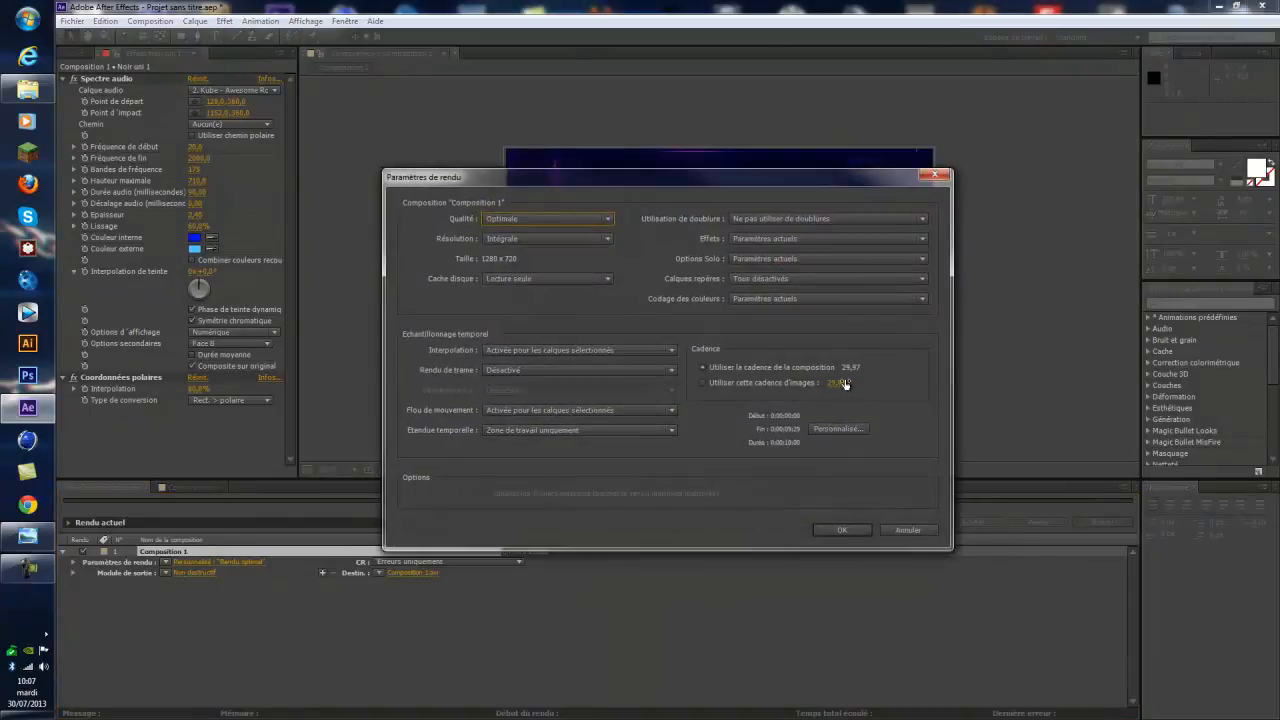
{"action": "left_click", "coordinate": [842, 530]}
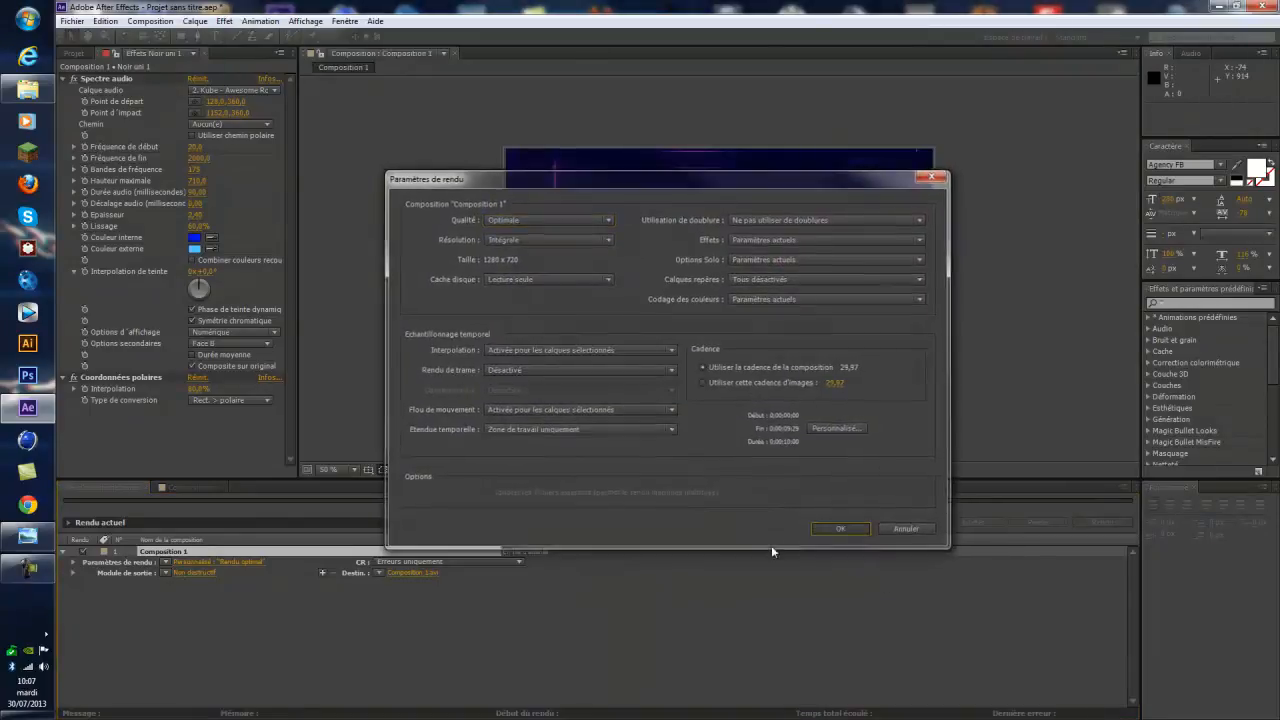
- Set the output module's format to QuickTime and enable its audio output (Sortie audio)
{"action": "left_click", "coordinate": [178, 572]}
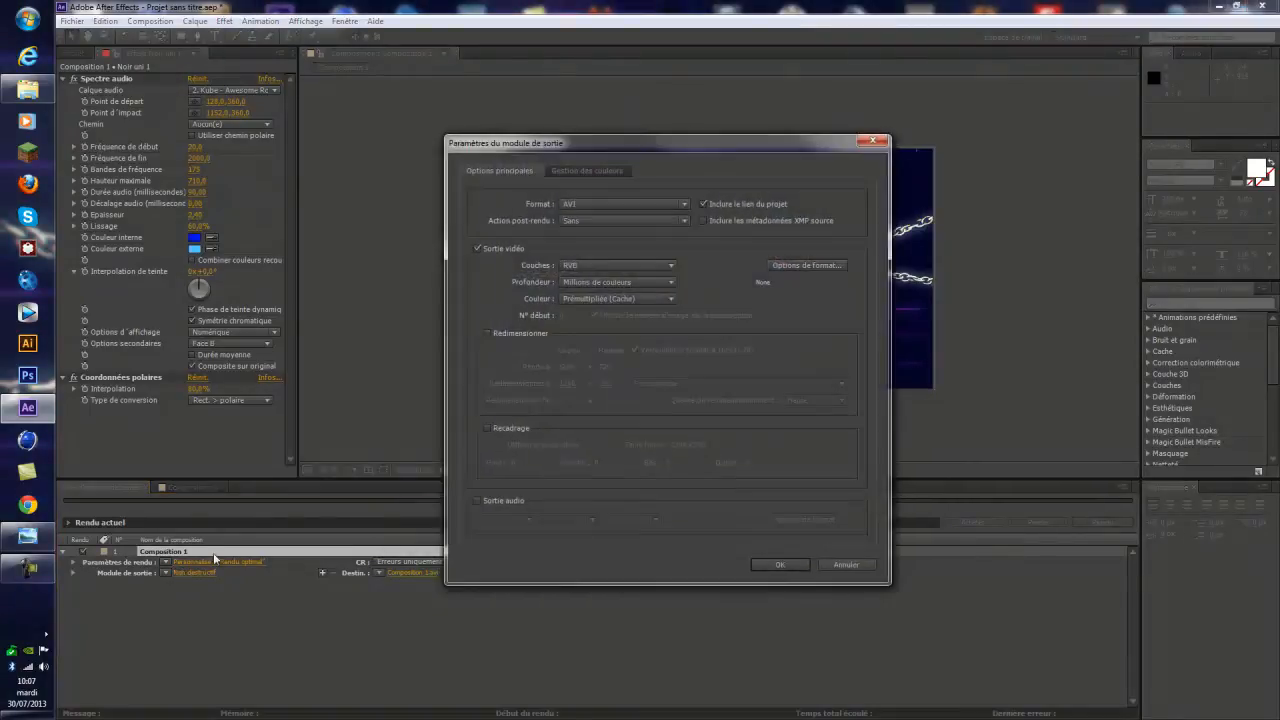
{"action": "left_click", "coordinate": [562, 202]}
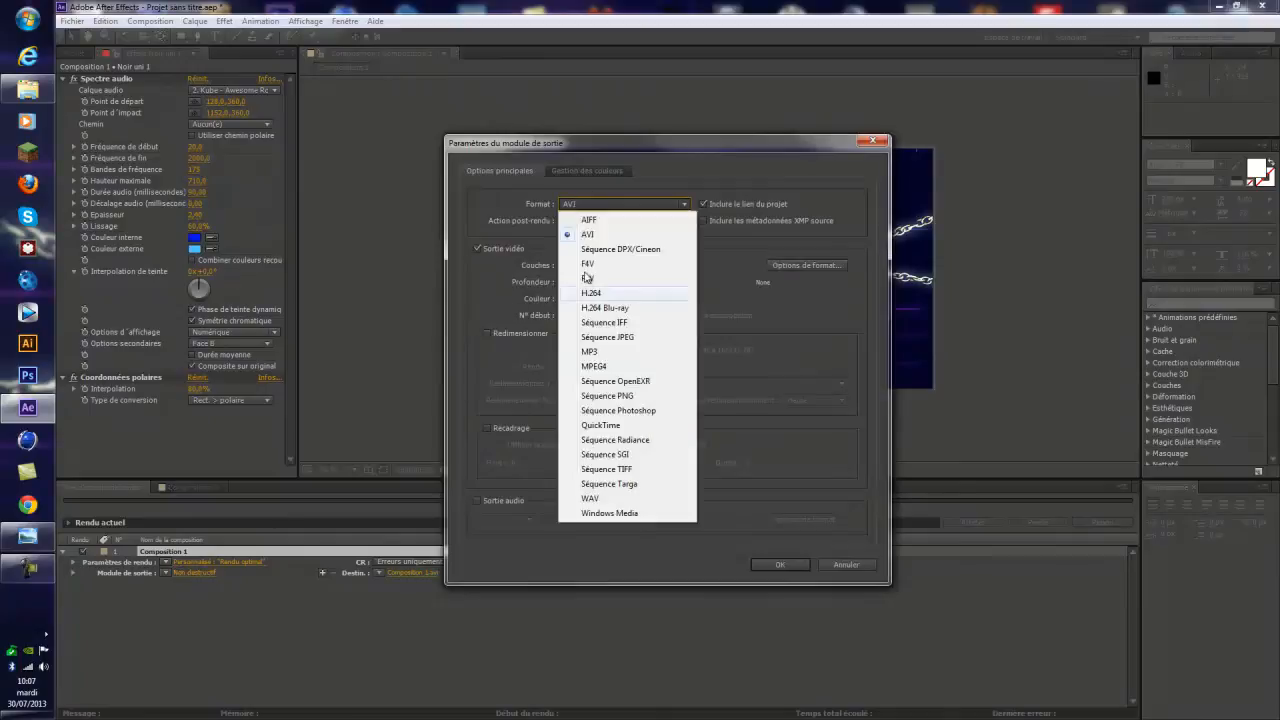
{"action": "left_click", "coordinate": [600, 425]}
{"action": "left_click", "coordinate": [476, 501]}
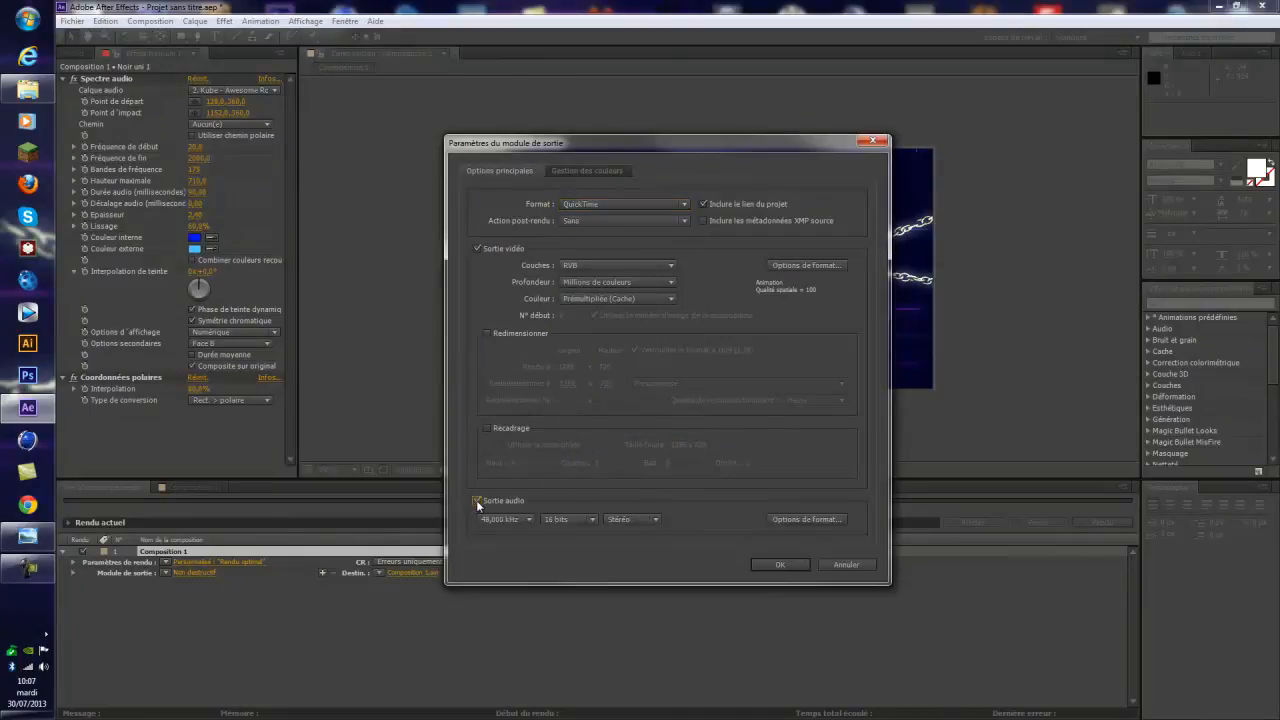
{"action": "left_click", "coordinate": [778, 564]}
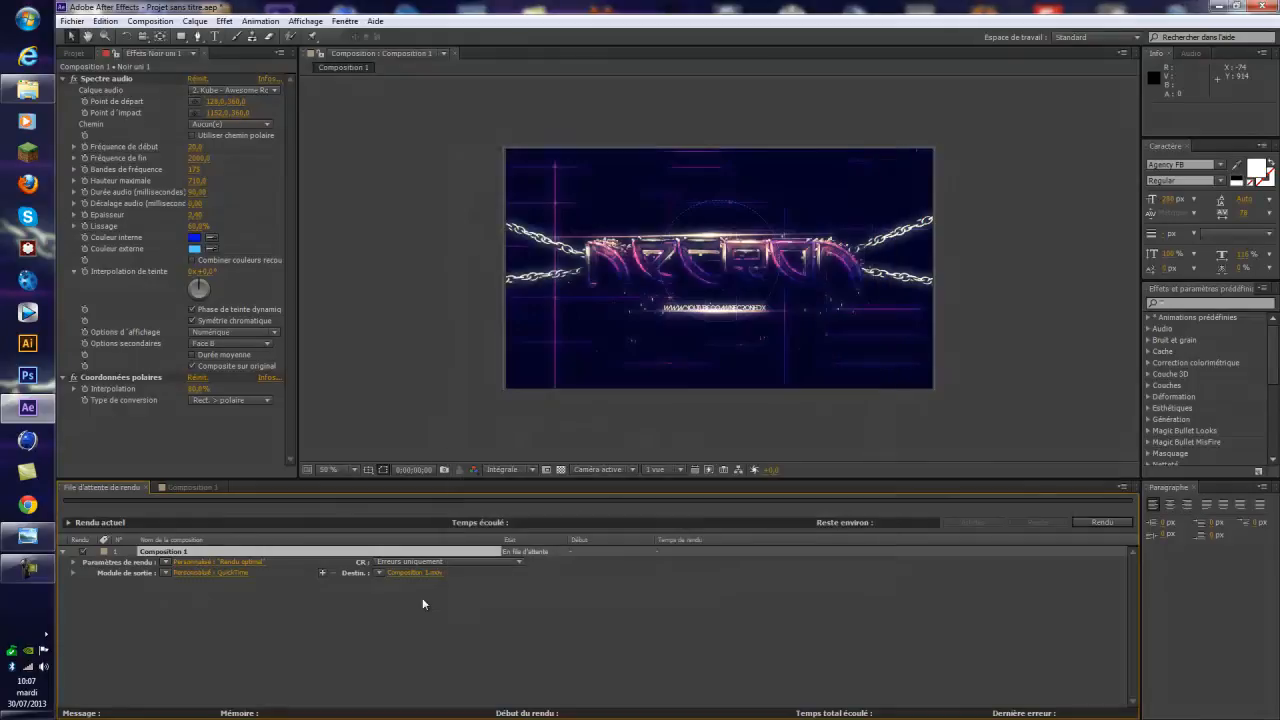
- Set the output destination to the Bureau folder with the file name rendu tuto and render the composition
{"action": "left_click", "coordinate": [408, 572]}
{"action": "left_click", "coordinate": [104, 100]}
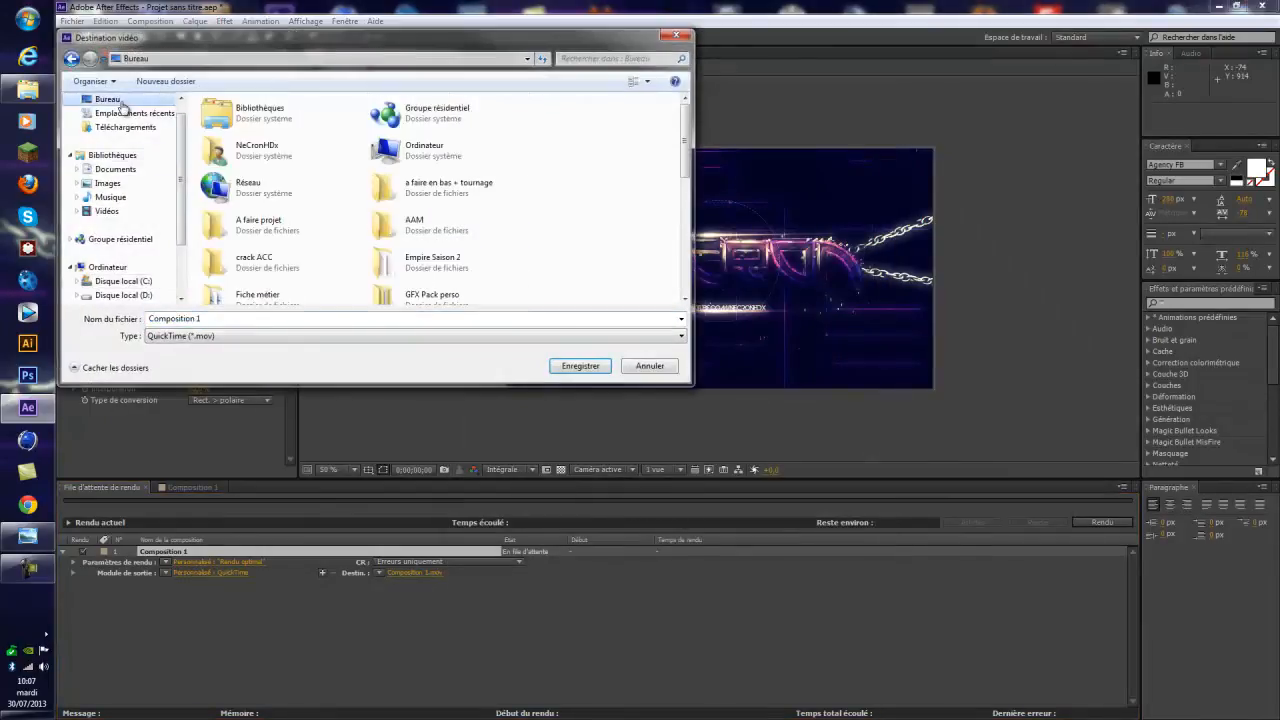
{"action": "left_click", "coordinate": [257, 321]}
{"action": "type", "text": "rendu tuto"}
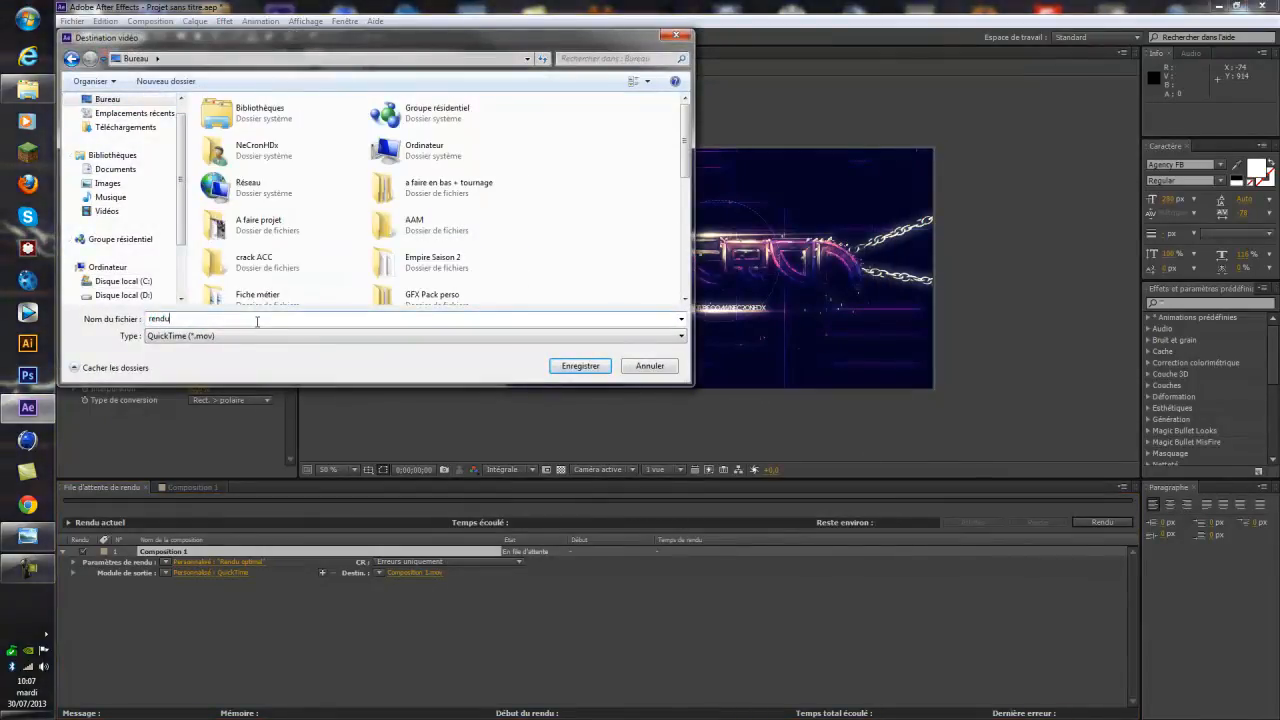
{"action": "left_click", "coordinate": [593, 369]}
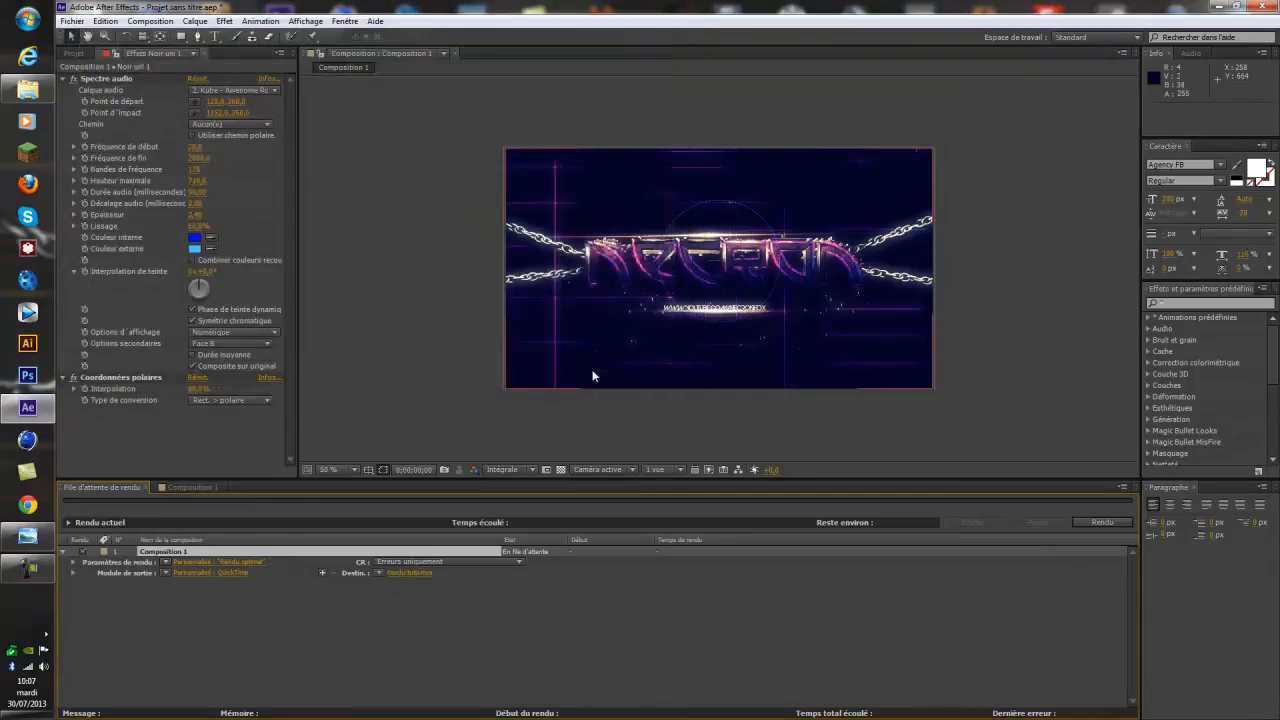
{"action": "left_click", "coordinate": [1099, 522]}
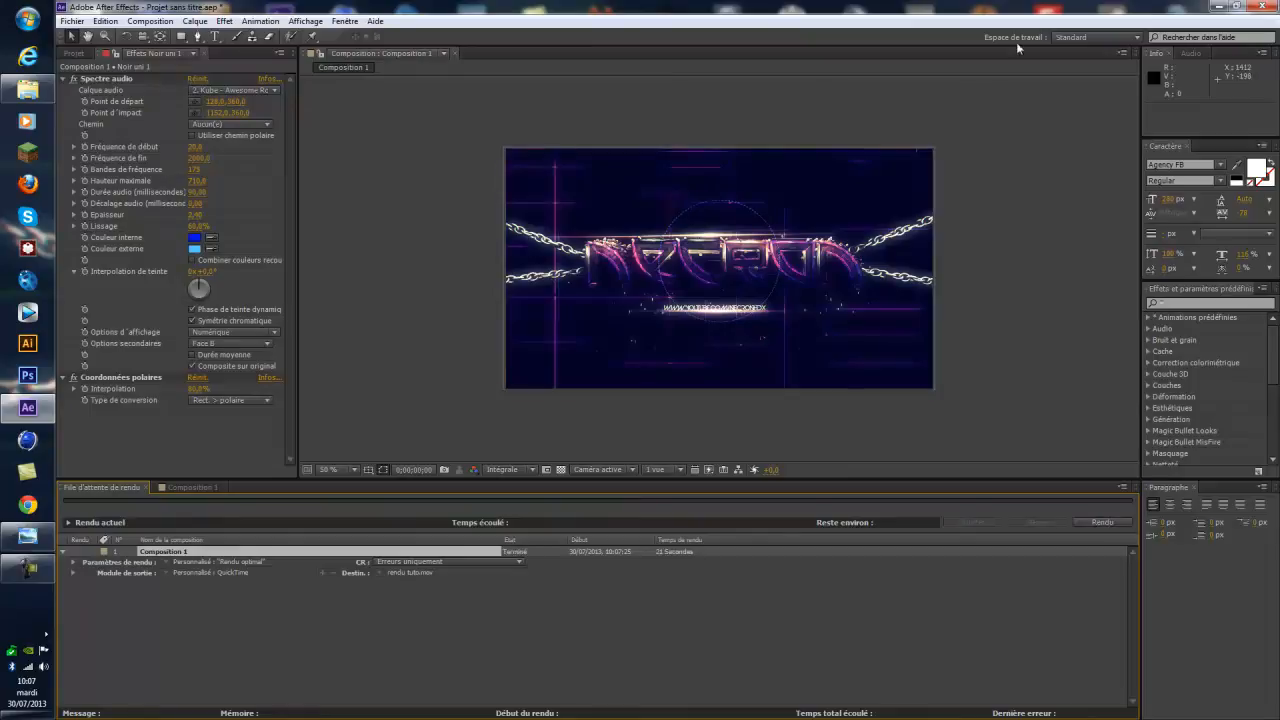
- Switch to the Windows desktop and place the rendu tuto video file beside the preview file
{"action": "left_click", "coordinate": [1218, 8]}
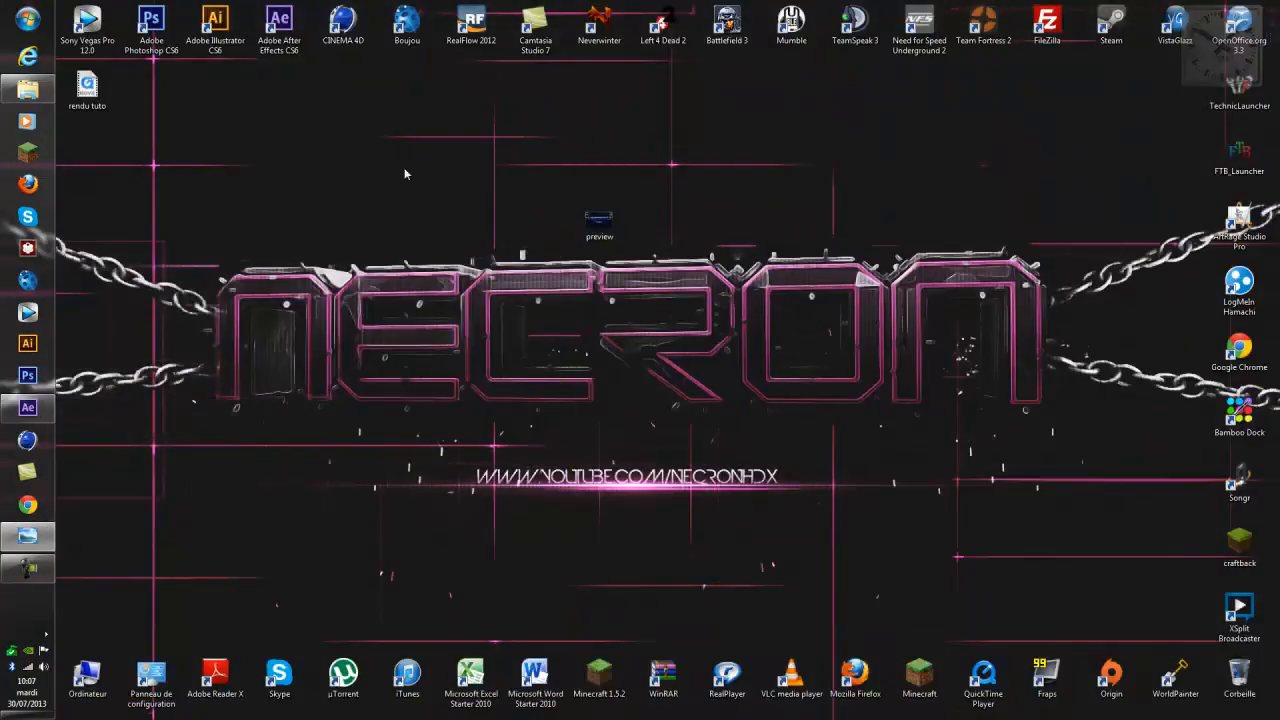
{"action": "left_click_drag", "start_coordinate": [87, 88], "coordinate": [660, 222]}
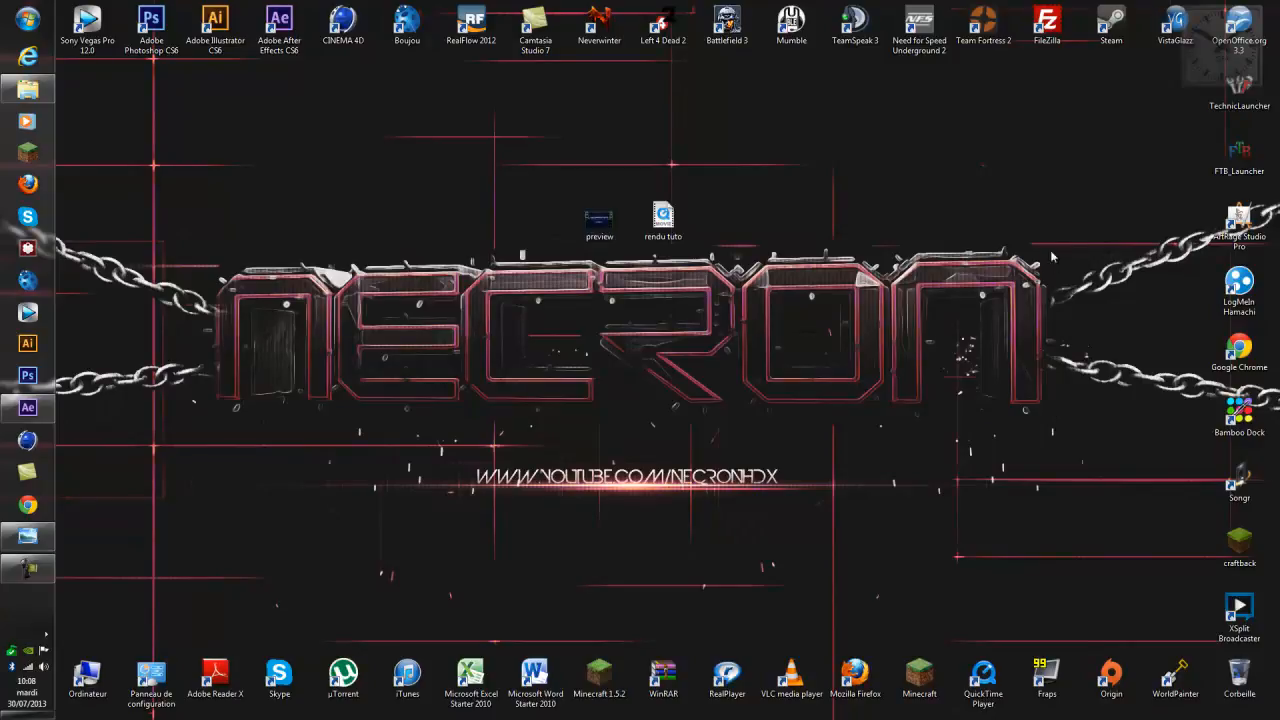
{"action": "left_click_drag", "start_coordinate": [1046, 253], "coordinate": [974, 270]}
{"action": "left_click_drag", "start_coordinate": [208, 433], "coordinate": [207, 418]}
{"action": "left_click_drag", "start_coordinate": [1083, 320], "coordinate": [1066, 355]}
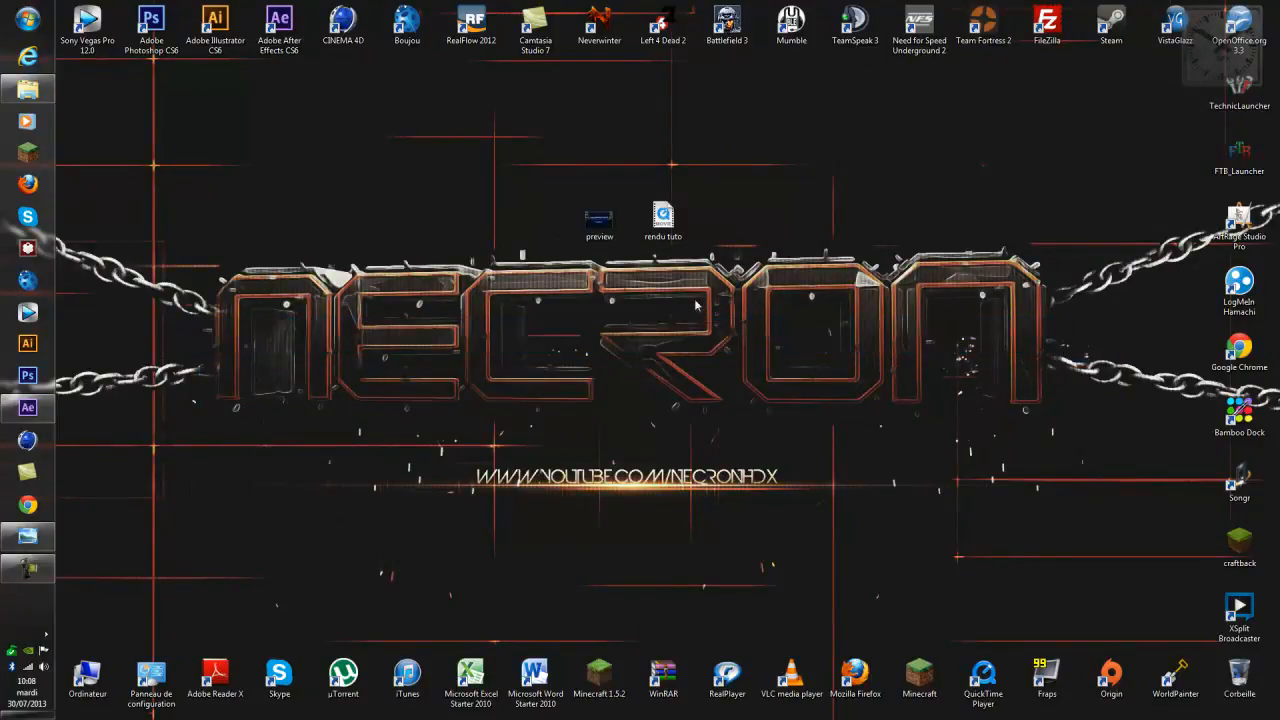